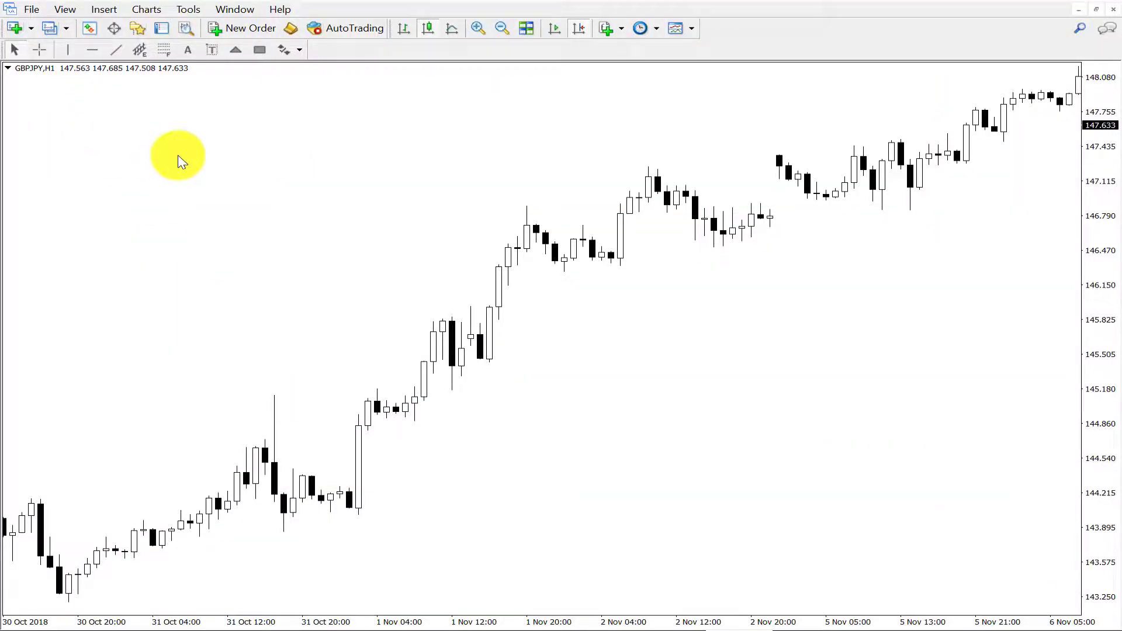
# - Insert a Moving Average indicator on the GBPJPY chart and enter a period of 21
pyautogui.click(623, 28)
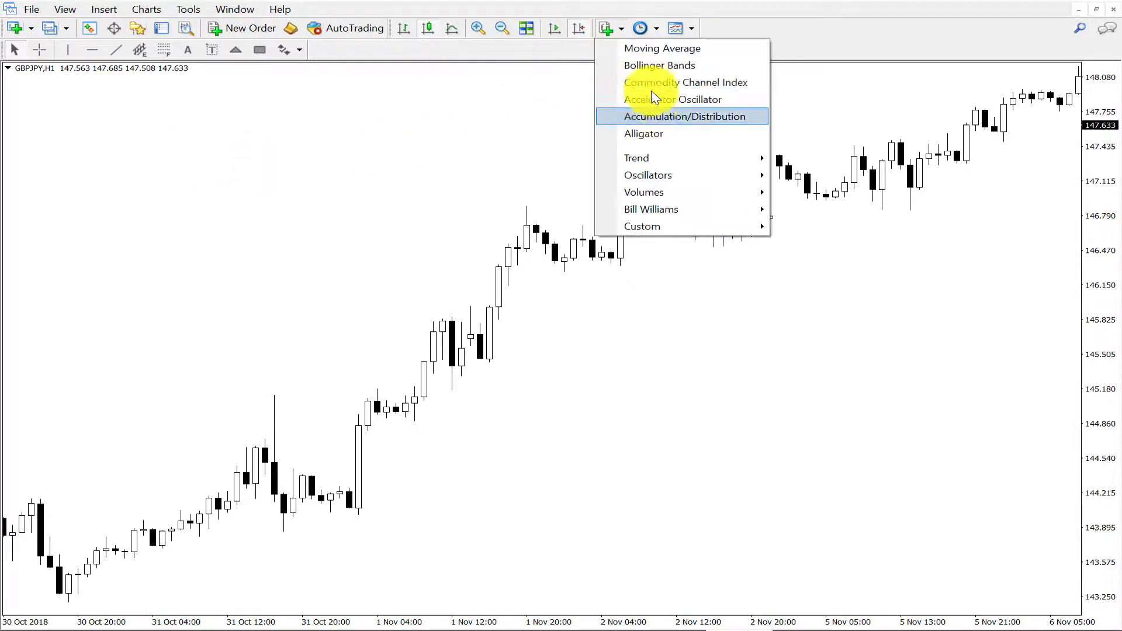
pyautogui.click(650, 51)
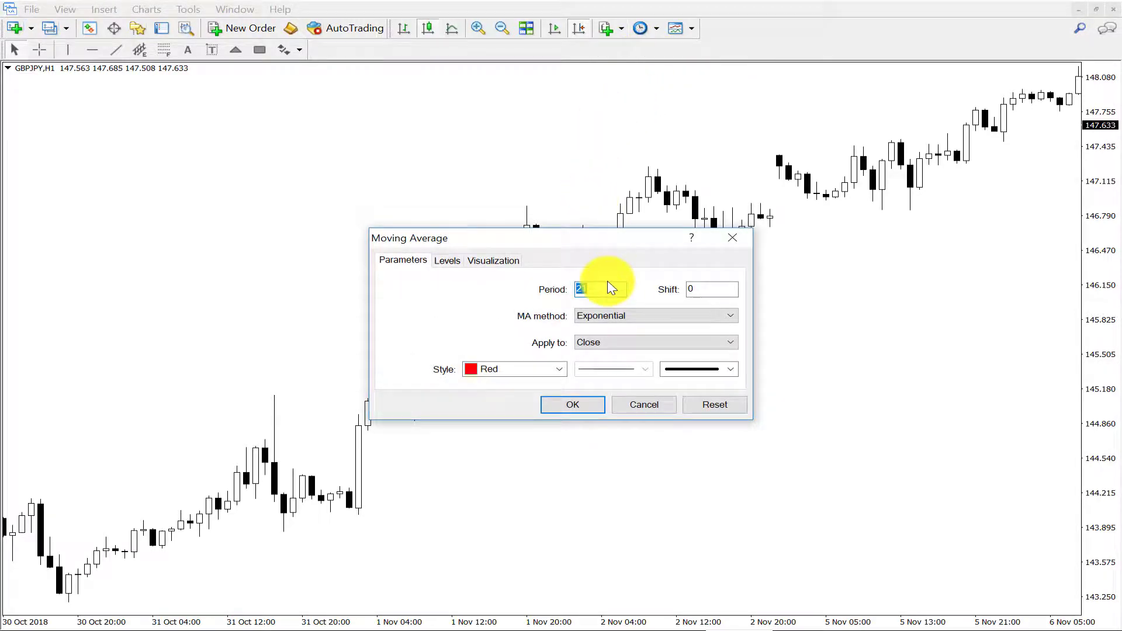
pyautogui.click(606, 294)
pyautogui.doubleClick(606, 291)
pyautogui.click(612, 291)
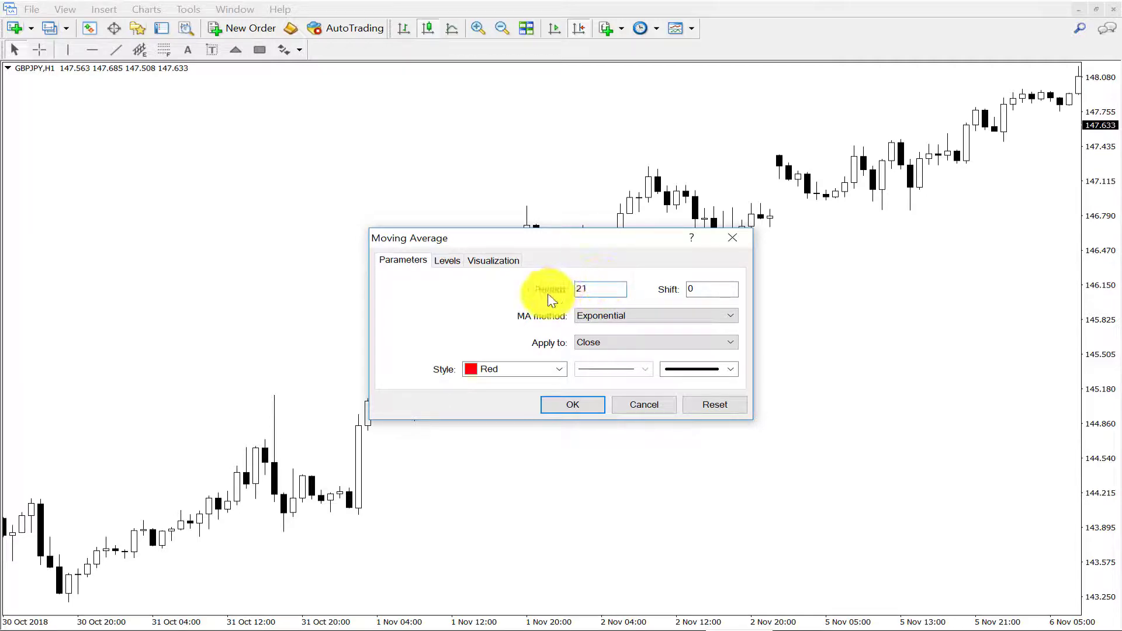
pyautogui.doubleClick(607, 293)
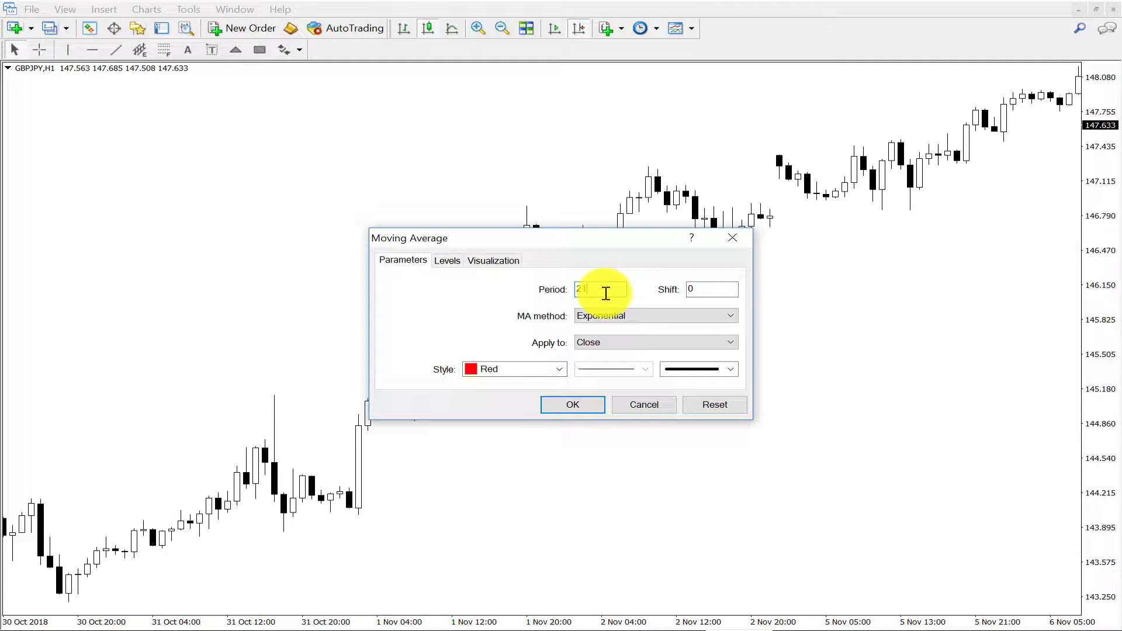
# - Apply the 21 MA as Exponential on Close, coloured red at the thickest width
pyautogui.click(623, 315)
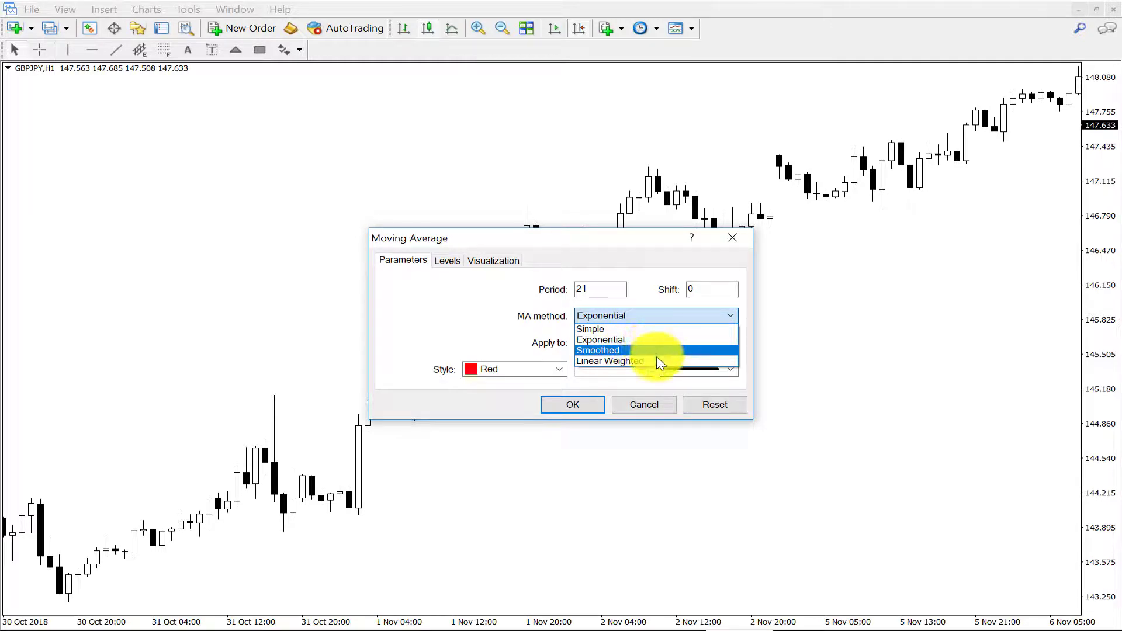
pyautogui.click(629, 343)
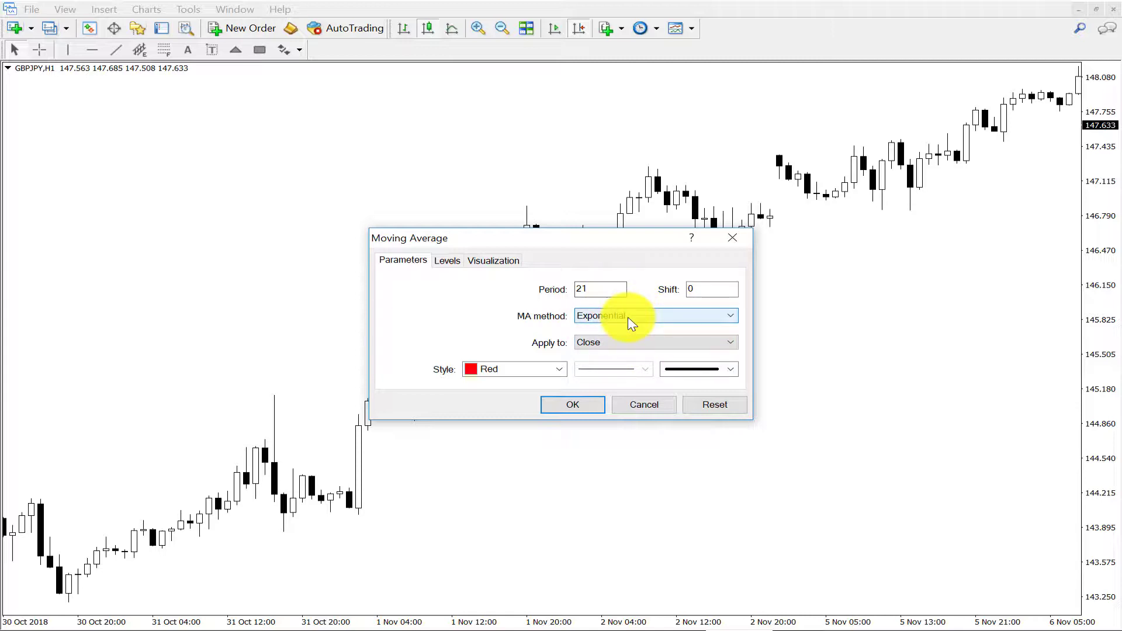
pyautogui.click(635, 343)
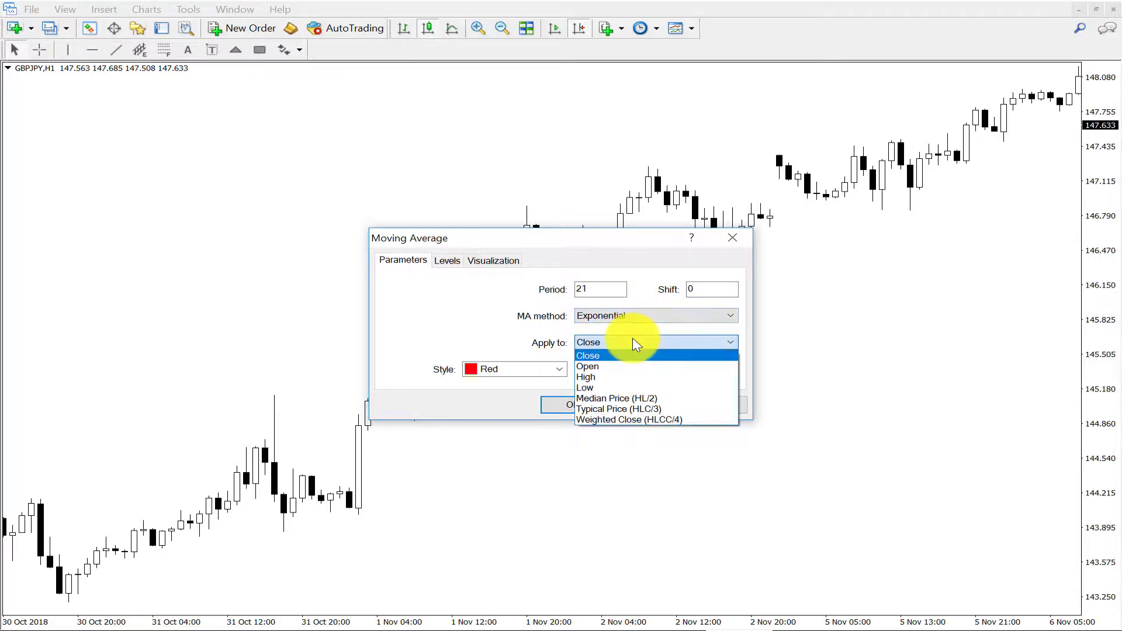
pyautogui.click(600, 358)
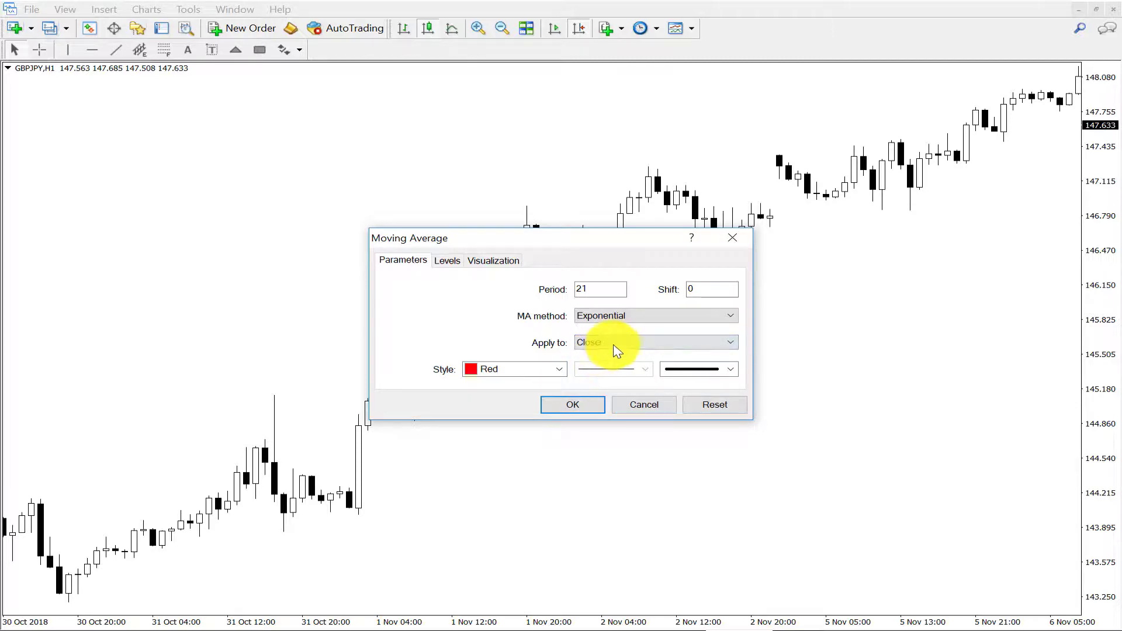
pyautogui.click(554, 377)
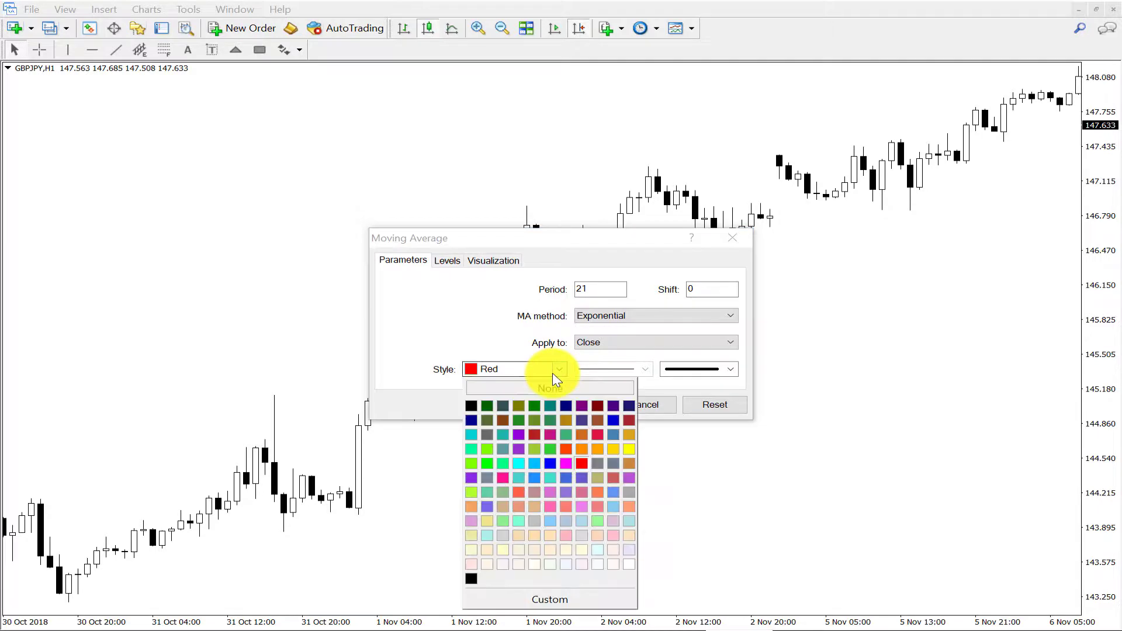
pyautogui.click(556, 374)
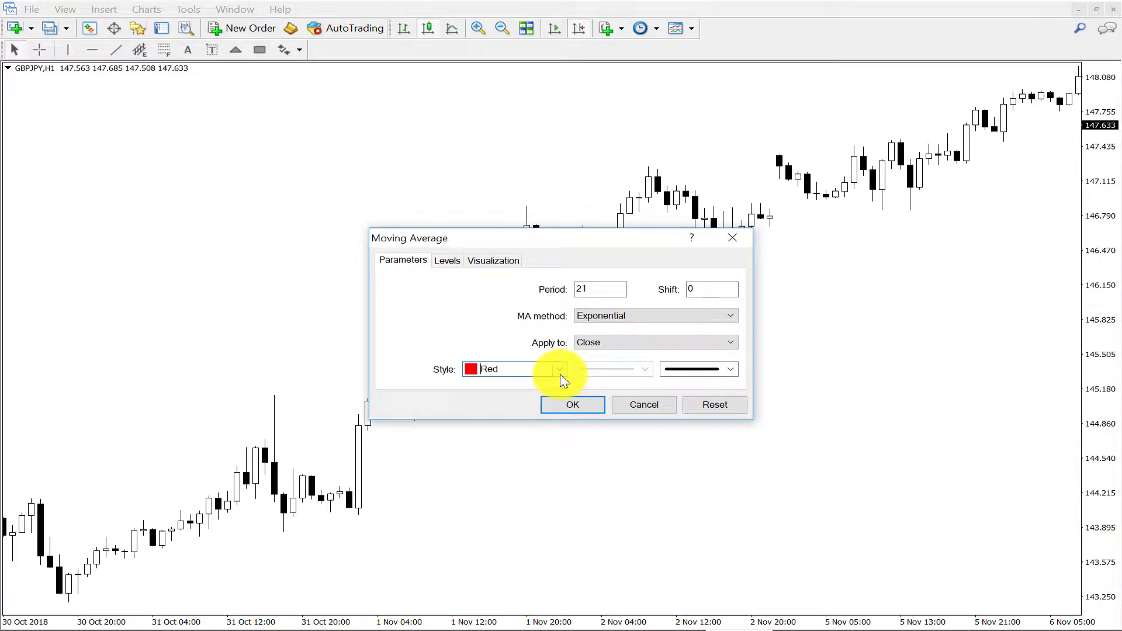
pyautogui.click(730, 369)
pyautogui.click(699, 432)
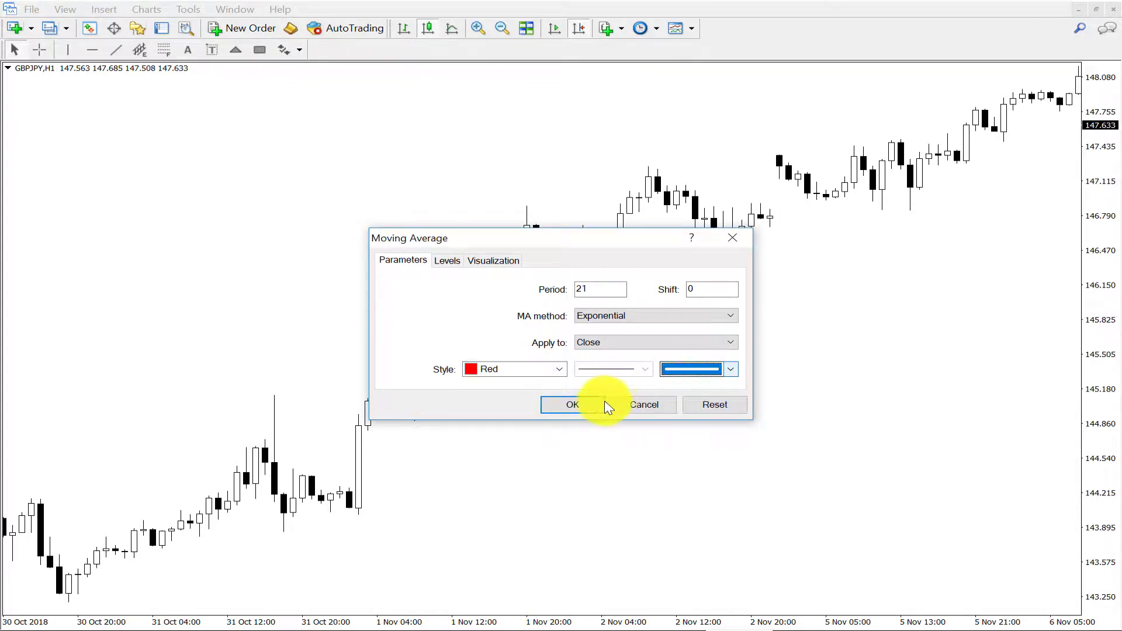
pyautogui.click(595, 405)
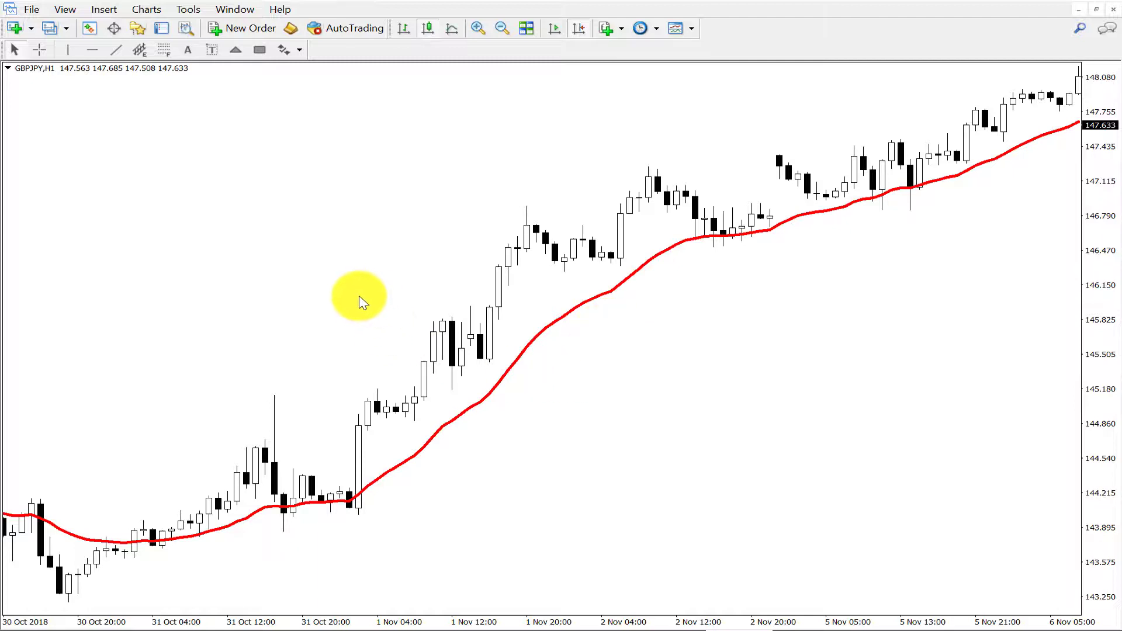
# - Draw a large rectangle over the 30 Oct–6 Nov uptrend, reaching down to the 30 Oct lows
pyautogui.hscroll(-3, 318, 275)
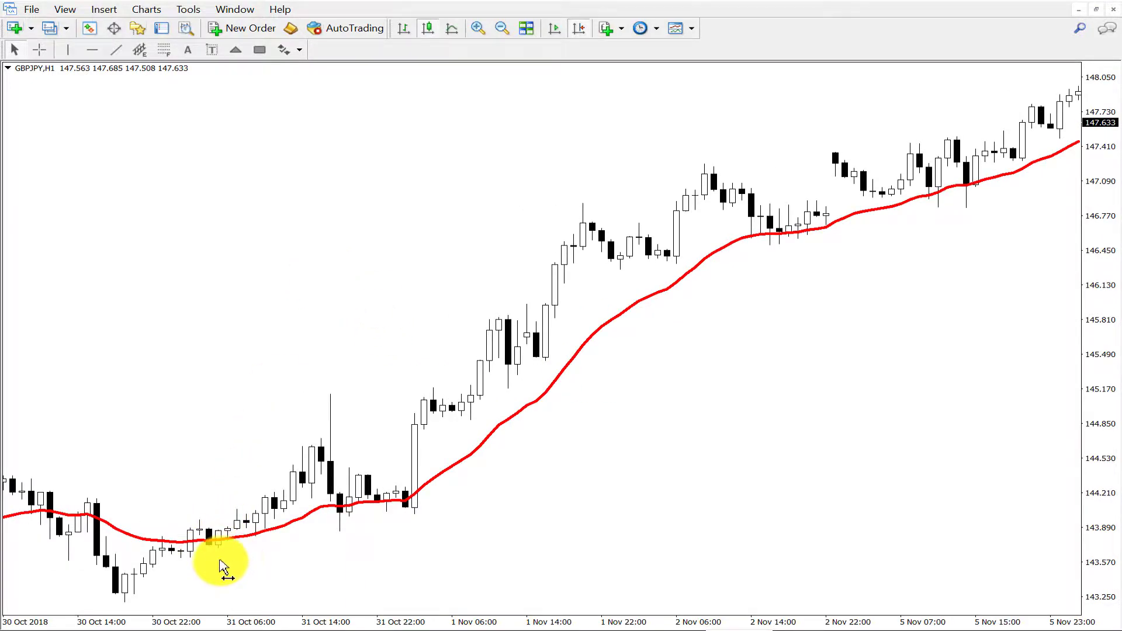
pyautogui.hscroll(2, 100, 104)
pyautogui.click(259, 49)
pyautogui.moveTo(96, 151); pyautogui.dragTo(106, 237)
pyautogui.moveTo(160, 365)
pyautogui.mouseDown()
pyautogui.moveTo(743, 542)
pyautogui.moveTo(1096, 501)
pyautogui.mouseUp()
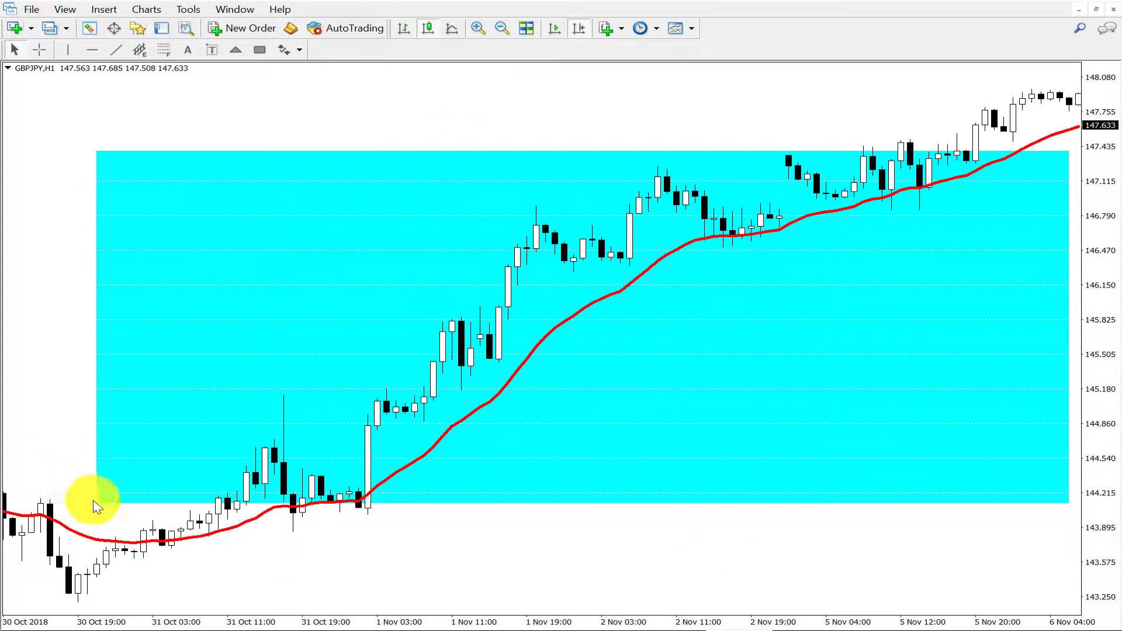
pyautogui.moveTo(96, 502); pyautogui.dragTo(99, 582)
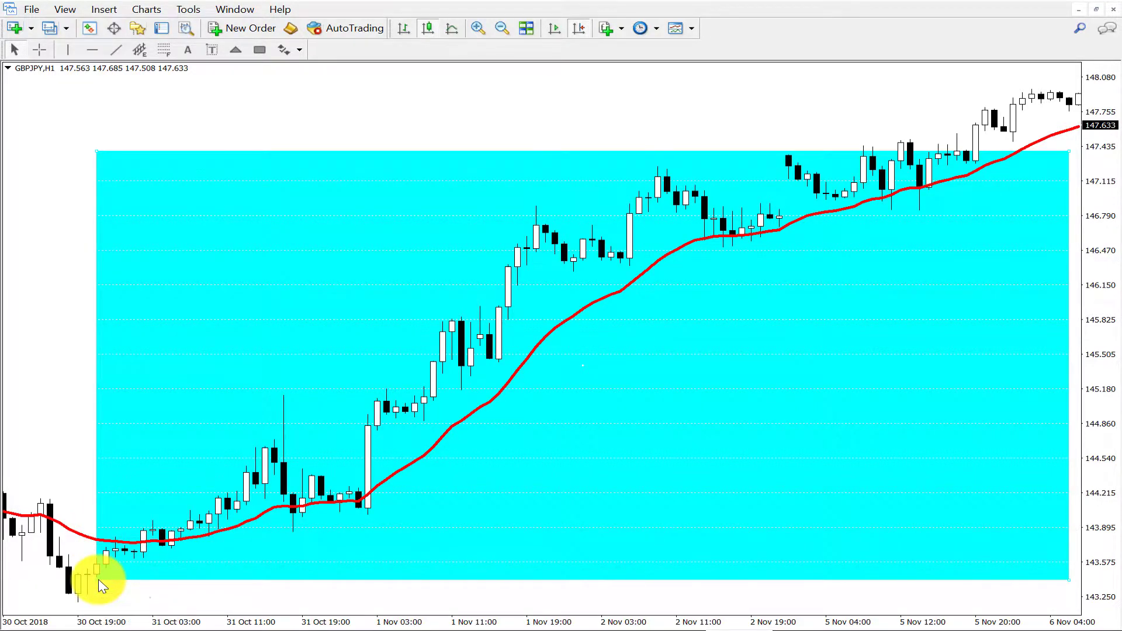
# - Change the rectangle's colour to Yellow in its properties
pyautogui.rightClick(99, 158)
pyautogui.click(116, 160)
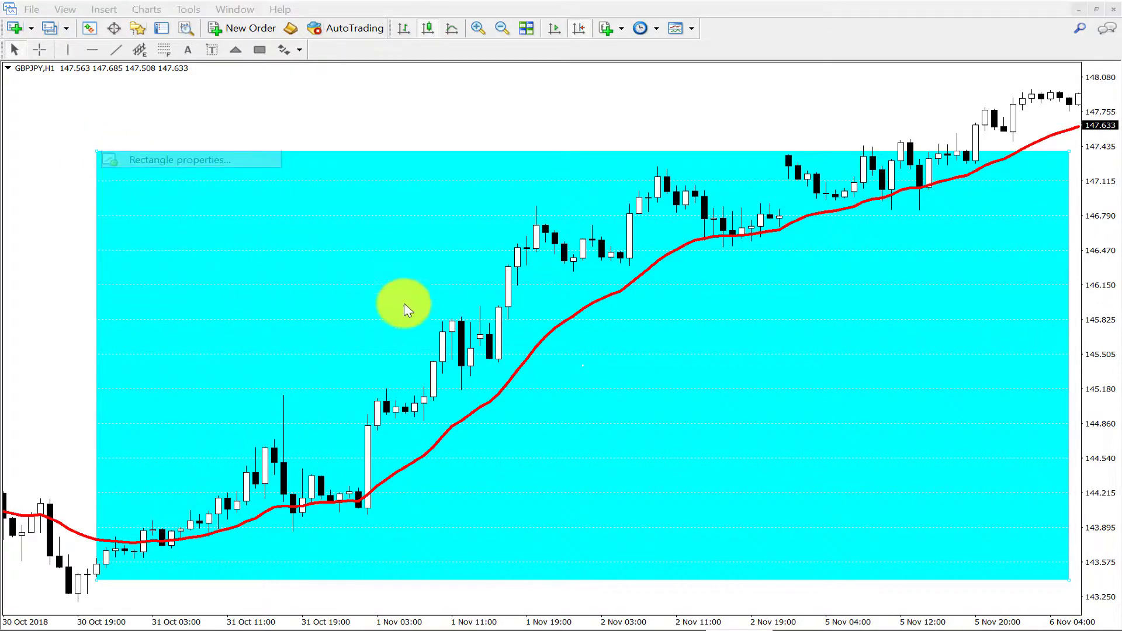
pyautogui.click(573, 341)
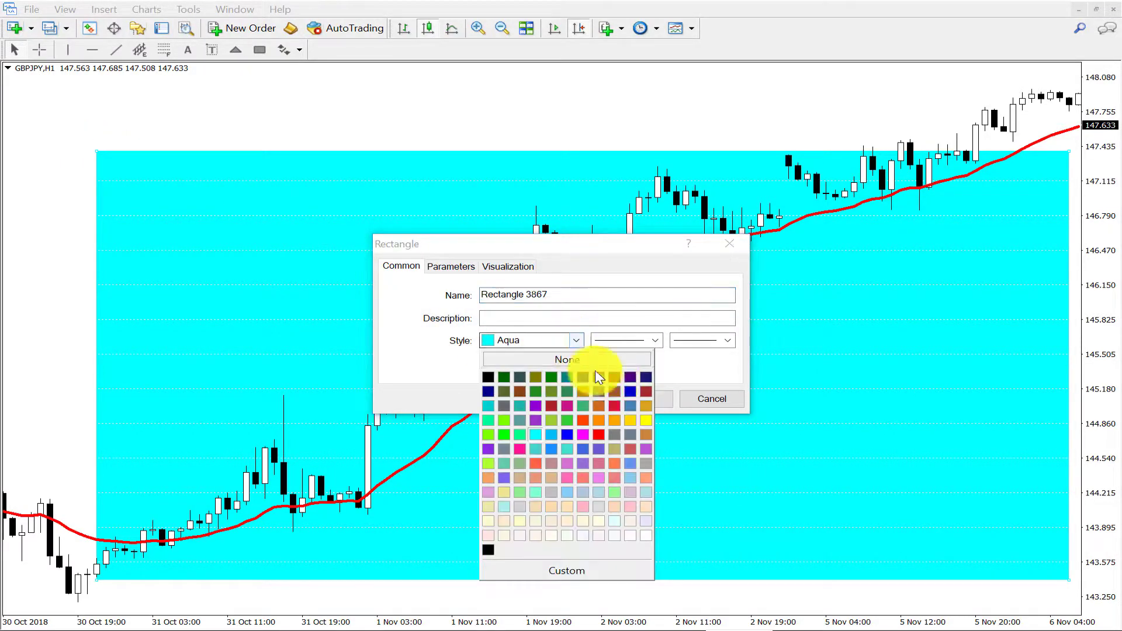
pyautogui.click(638, 421)
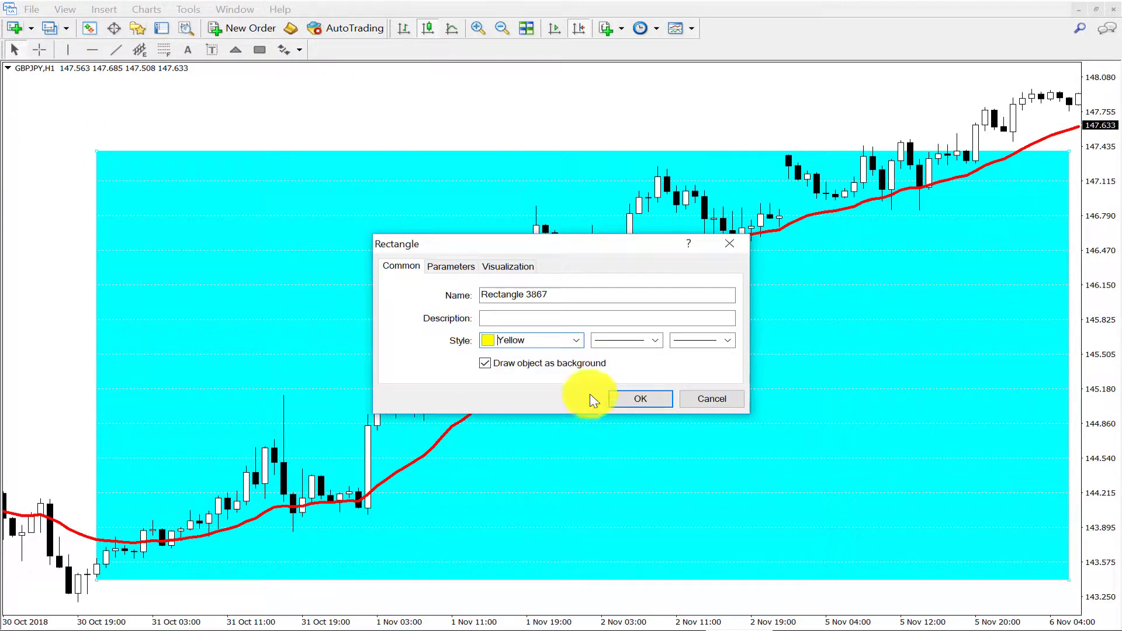
pyautogui.click(648, 398)
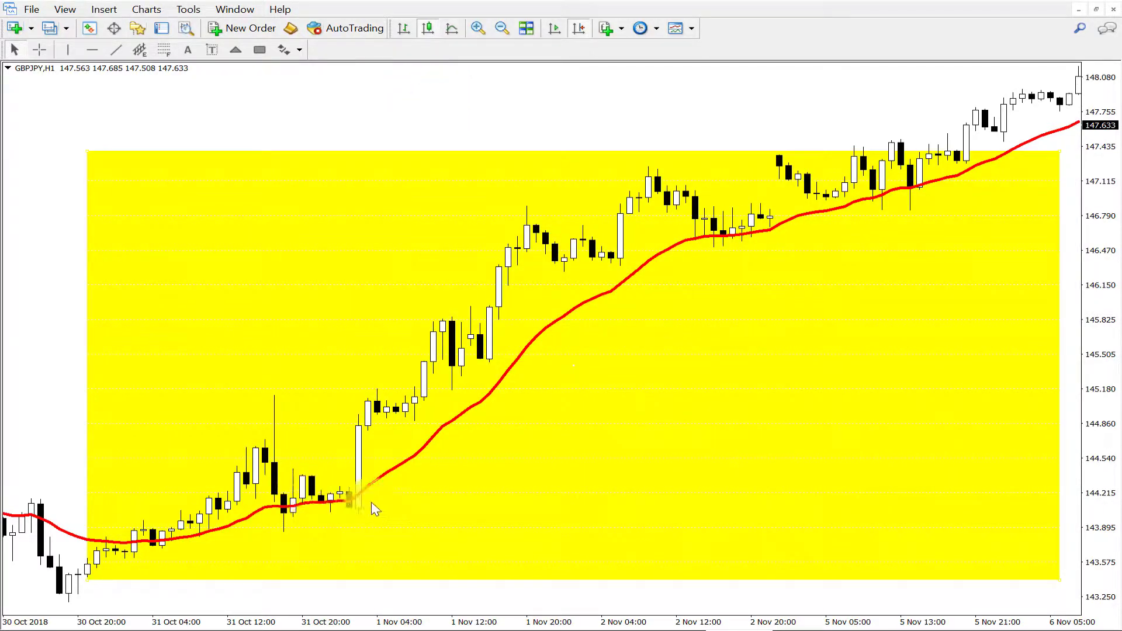
# - Draw a small rectangle around the 1 Nov 02:00 candle touching the EMA
pyautogui.click(259, 50)
pyautogui.moveTo(348, 471); pyautogui.dragTo(380, 520)
pyautogui.moveTo(543, 381); pyautogui.dragTo(447, 374)
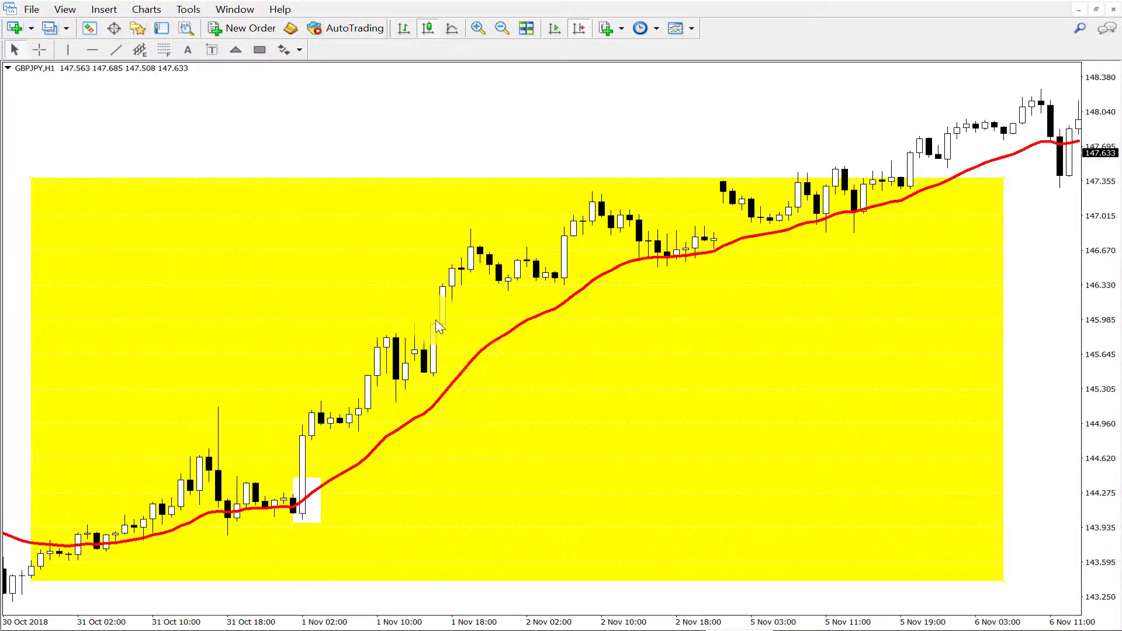
# - Place horizontal lines at 144.815, 145.924 and 146.828
pyautogui.click(95, 51)
pyautogui.click(308, 439)
pyautogui.click(92, 50)
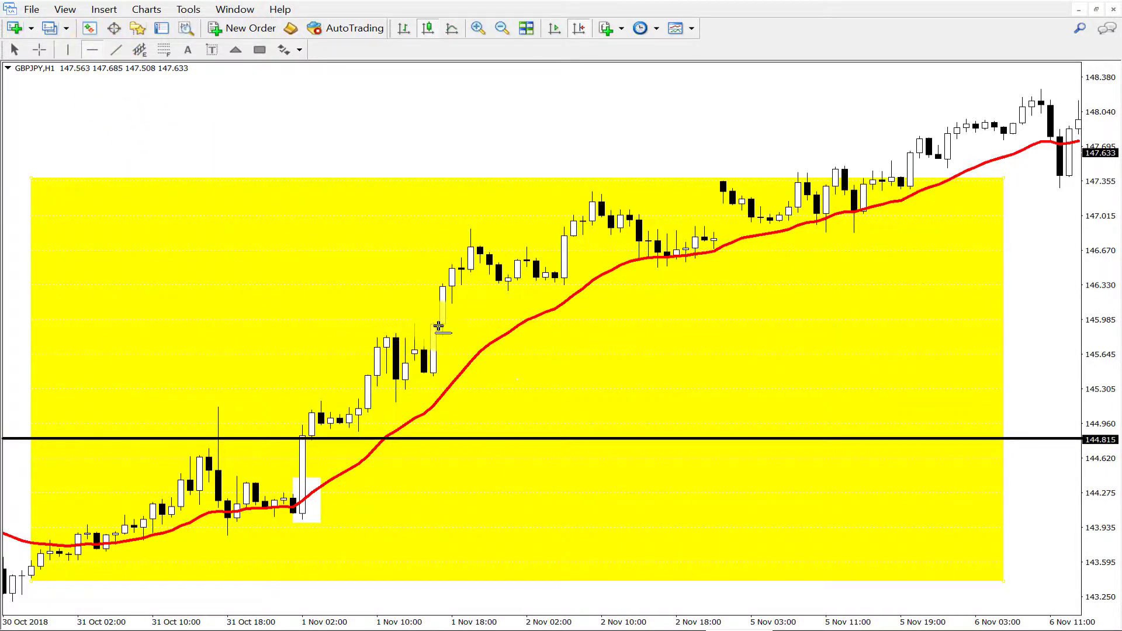
pyautogui.click(436, 326)
pyautogui.click(92, 50)
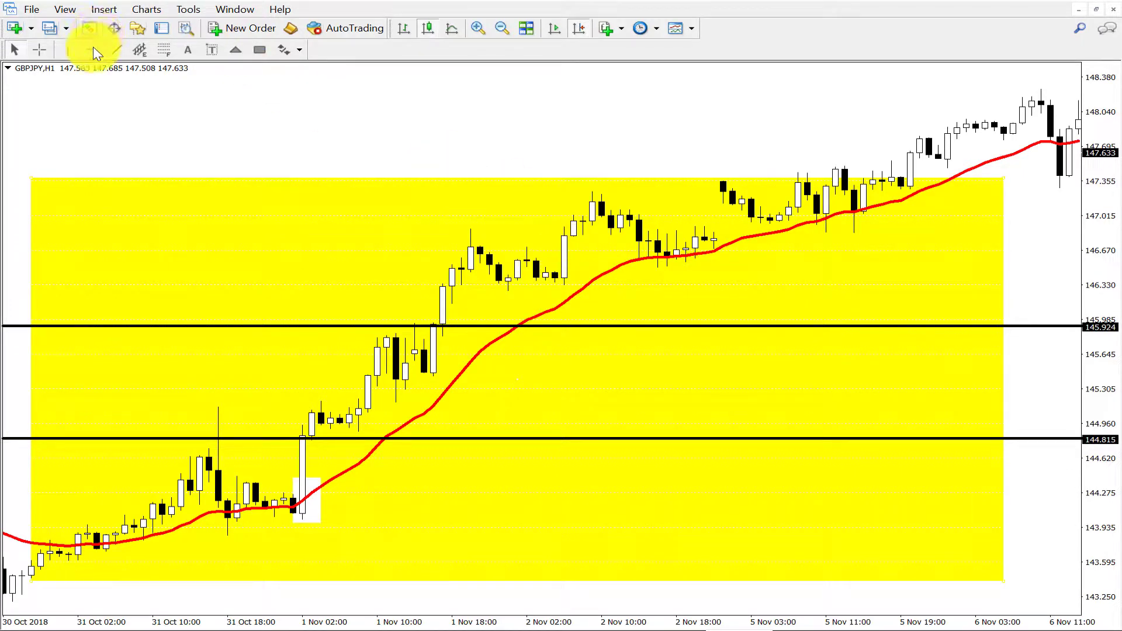
pyautogui.click(579, 235)
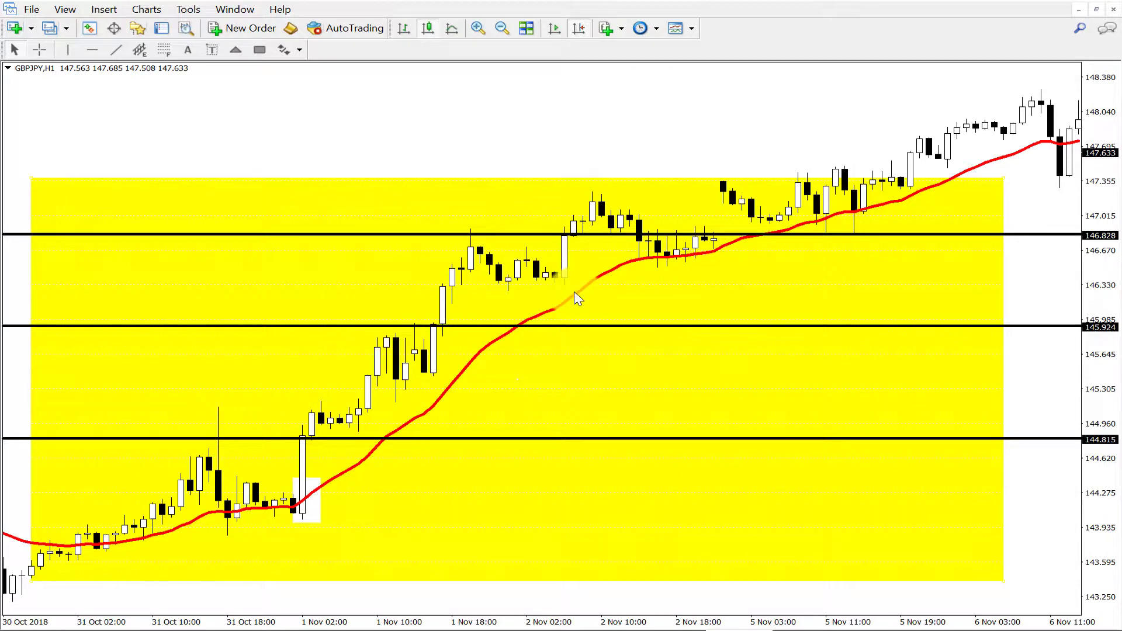
pyautogui.moveTo(633, 169); pyautogui.dragTo(652, 136)
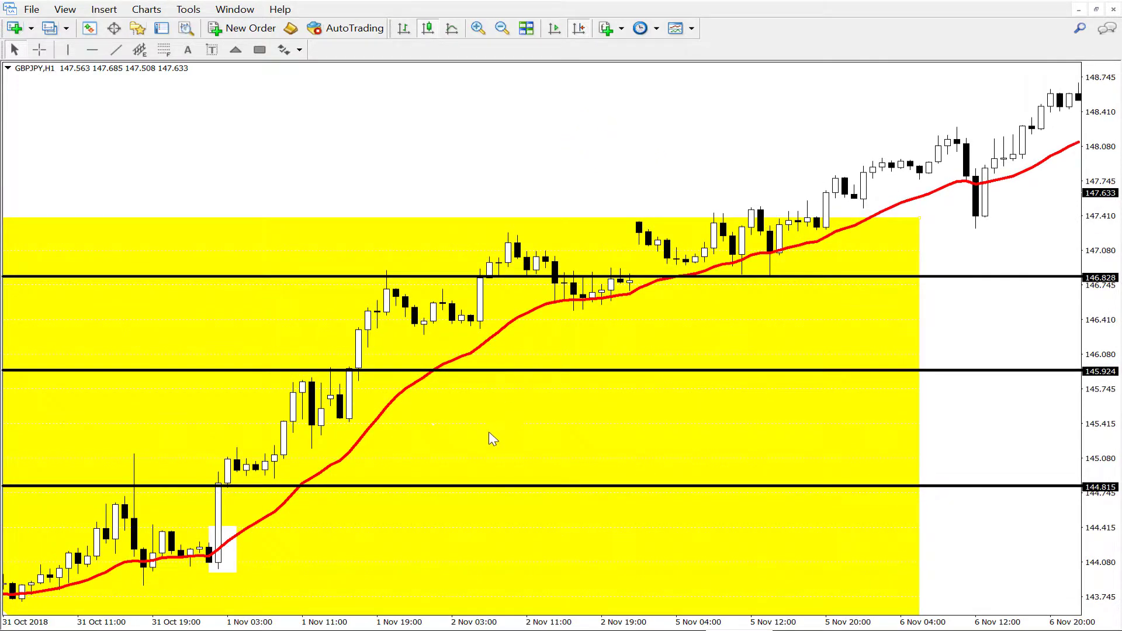
pyautogui.click(585, 184)
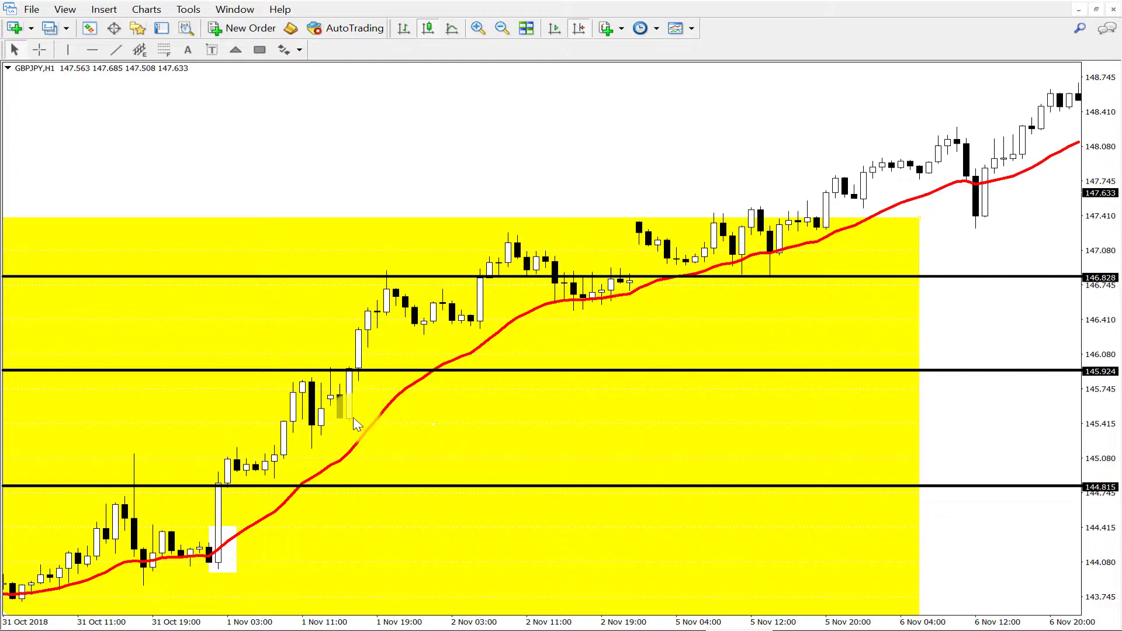
# - Review the chart, then add a horizontal line at 147.317 near the recent highs
pyautogui.moveTo(409, 195); pyautogui.dragTo(409, 135)
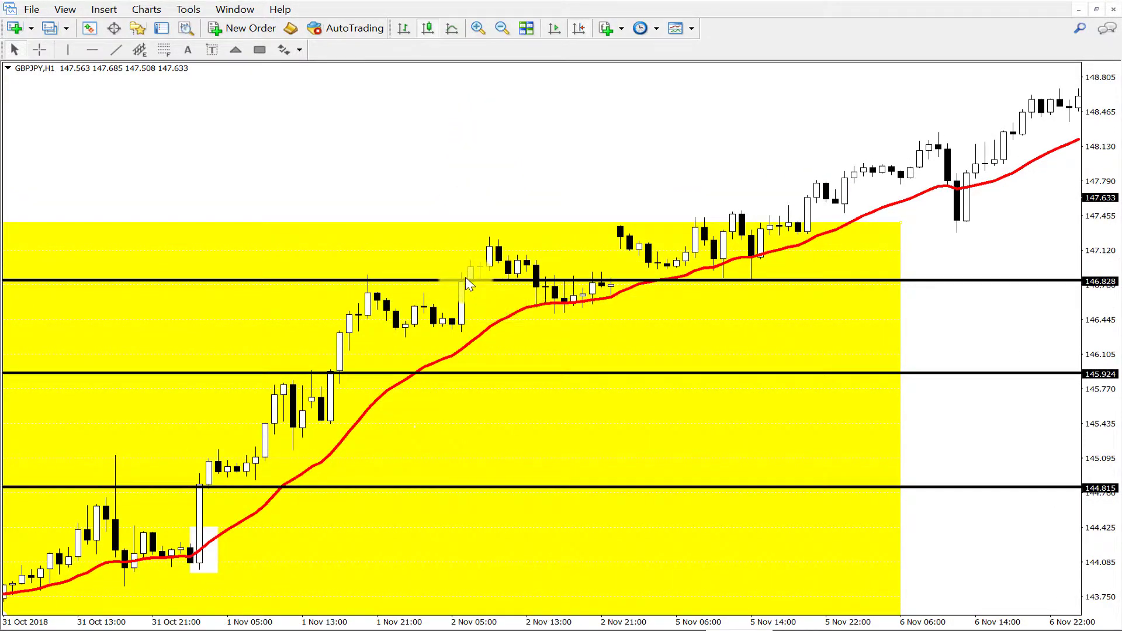
pyautogui.moveTo(690, 309); pyautogui.dragTo(633, 315)
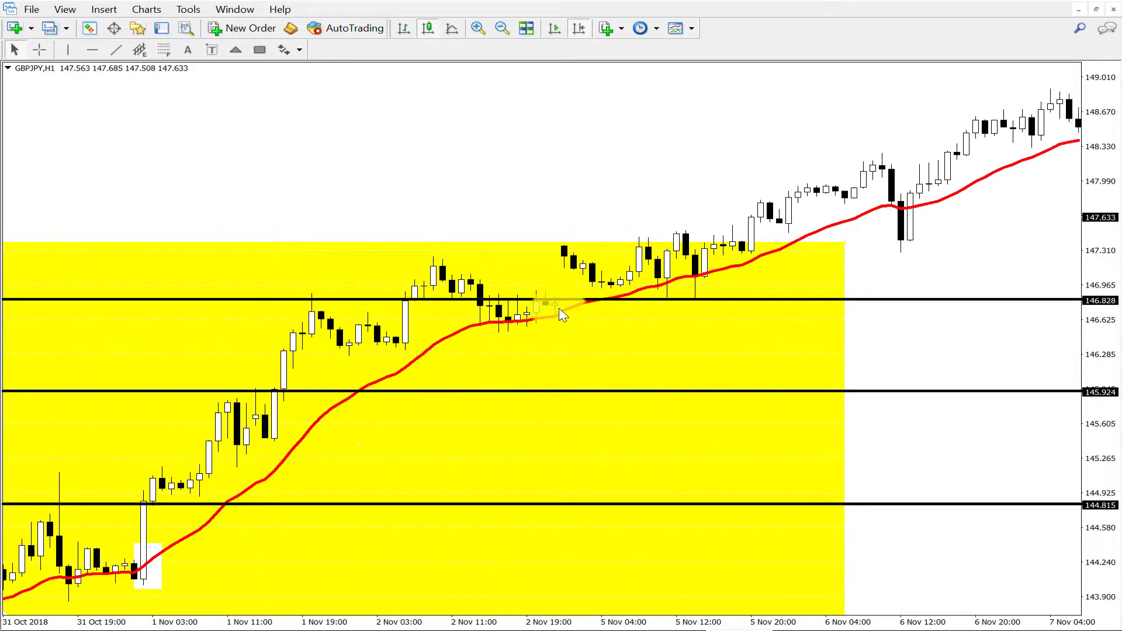
pyautogui.moveTo(656, 286)
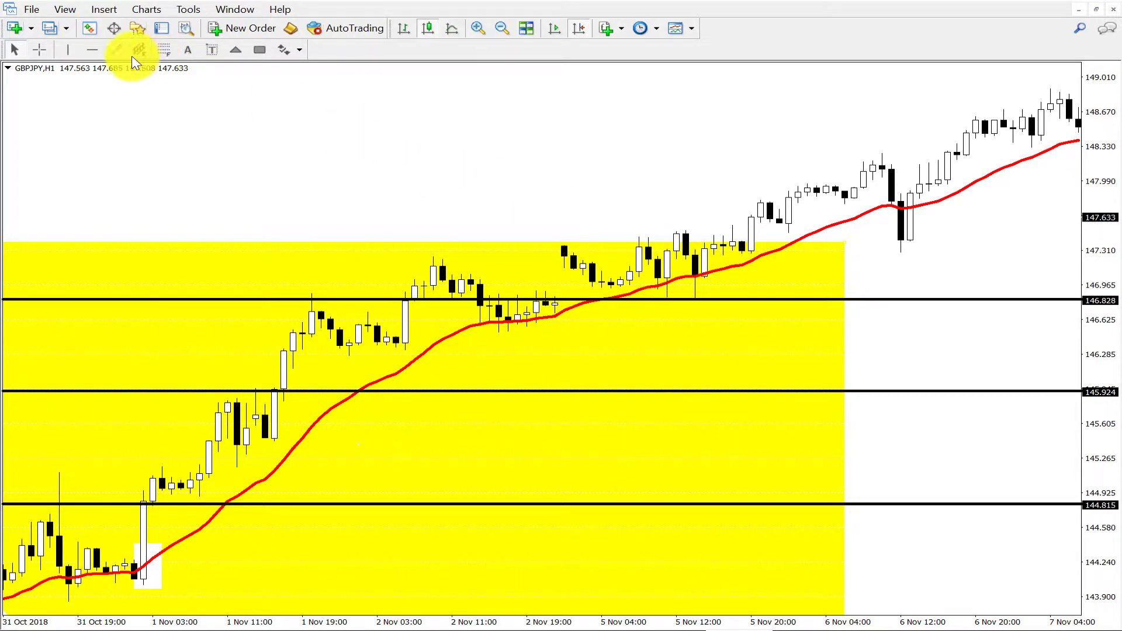
pyautogui.click(91, 50)
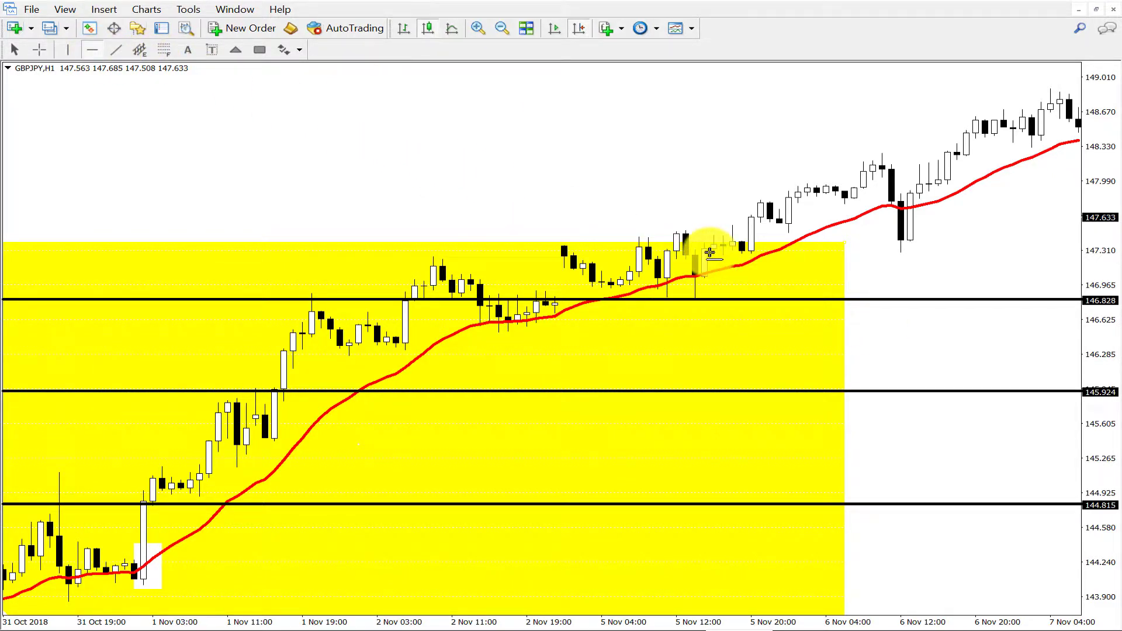
pyautogui.click(709, 250)
# - Adjust the 147.317 level and add a horizontal level at 147.612
pyautogui.moveTo(889, 306); pyautogui.dragTo(814, 308)
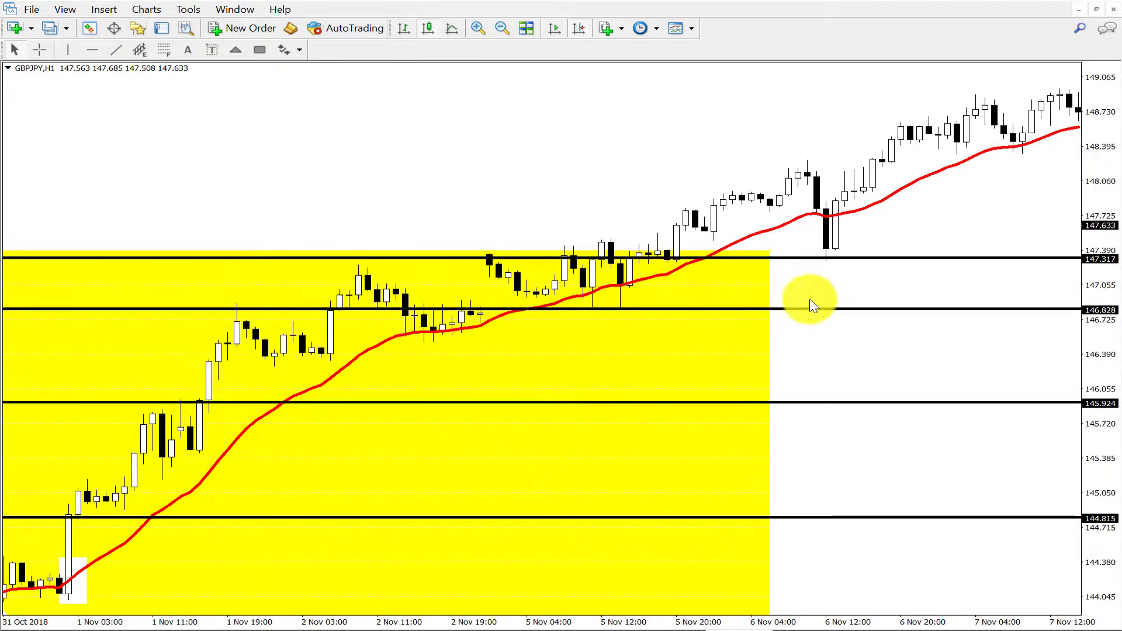
pyautogui.click(91, 50)
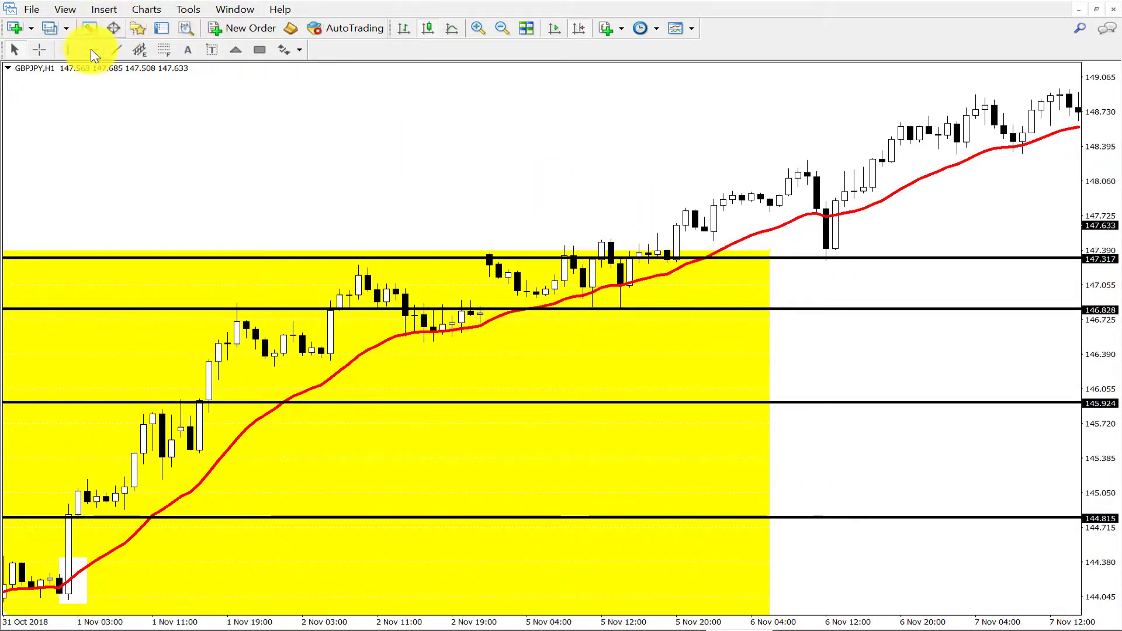
pyautogui.click(682, 228)
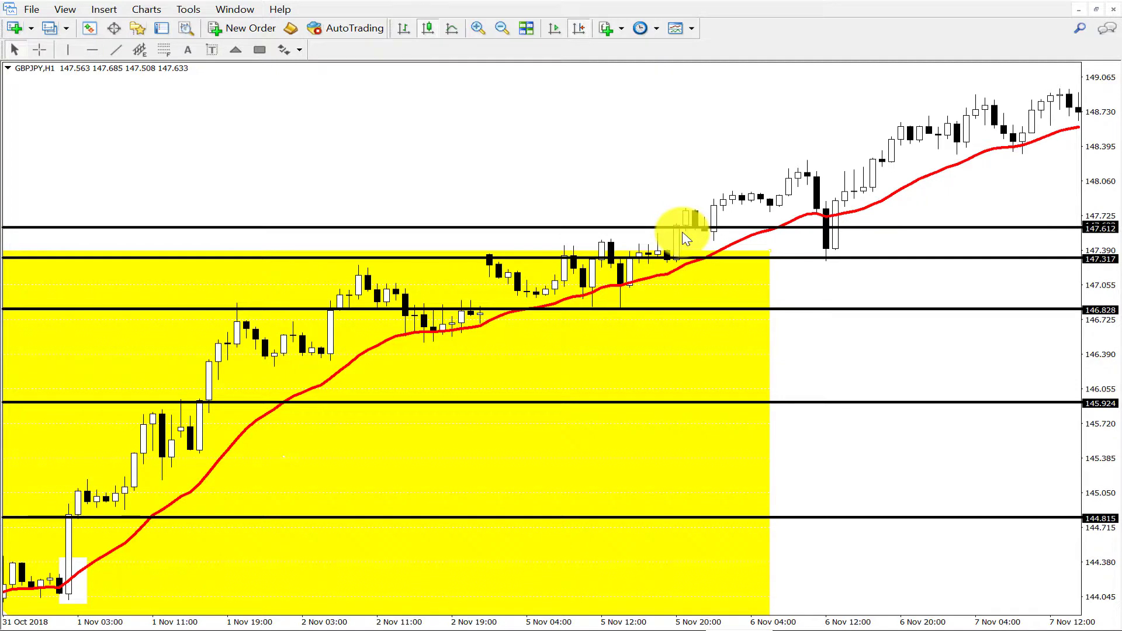
pyautogui.moveTo(752, 155); pyautogui.dragTo(646, 130)
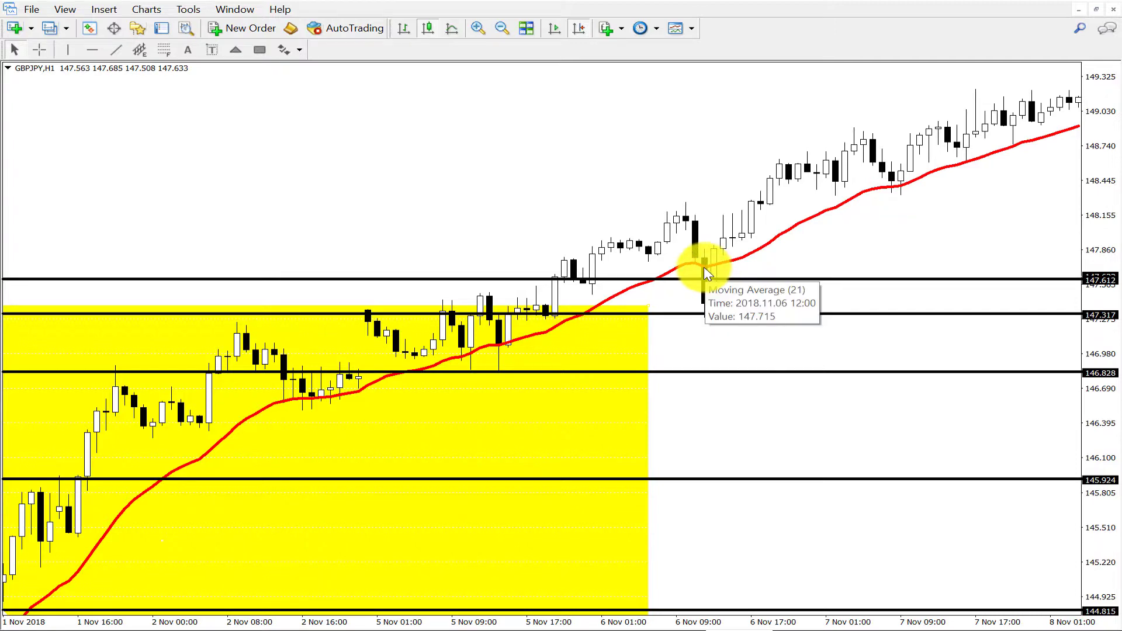
pyautogui.moveTo(709, 304)
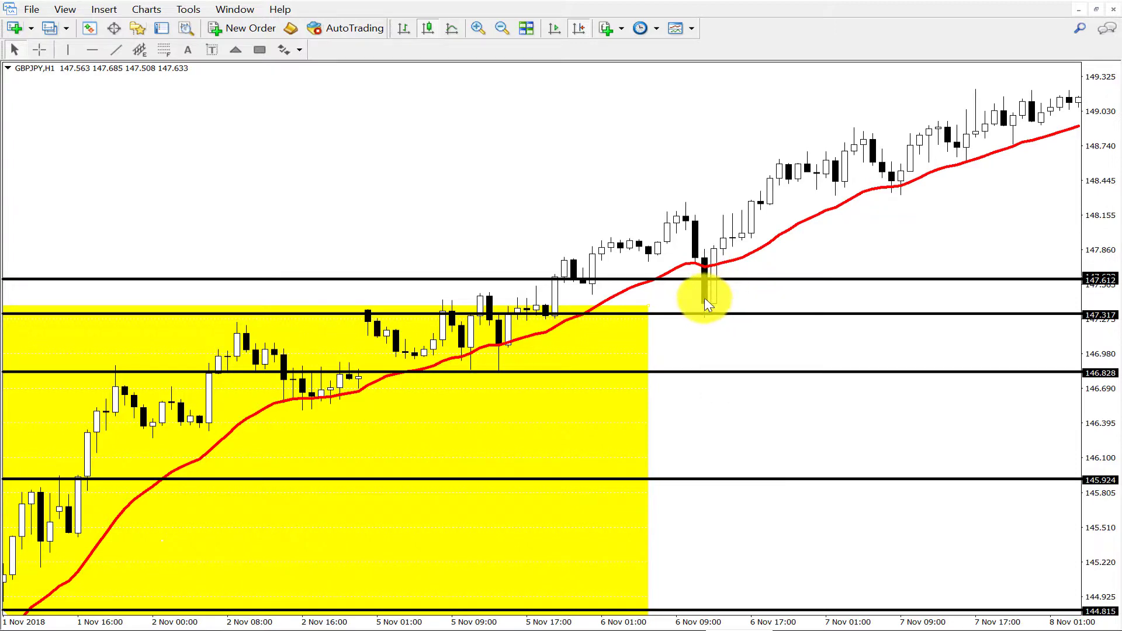
# - Add horizontal levels at 147.909 and 148.652, then bring older bars back into view
pyautogui.click(94, 49)
pyautogui.click(716, 245)
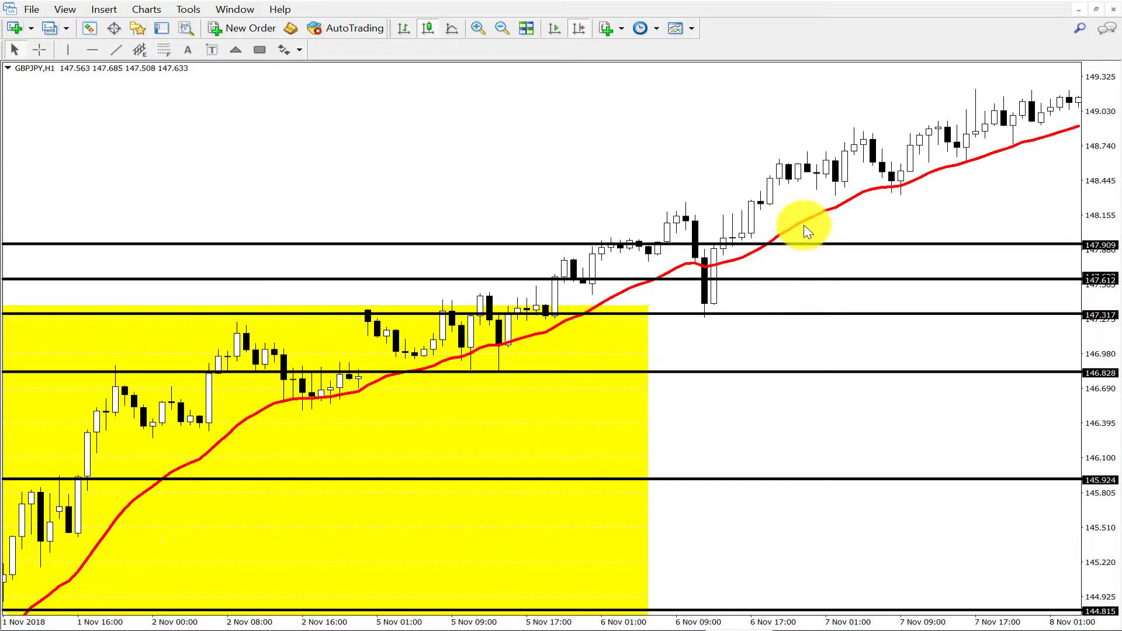
pyautogui.click(100, 50)
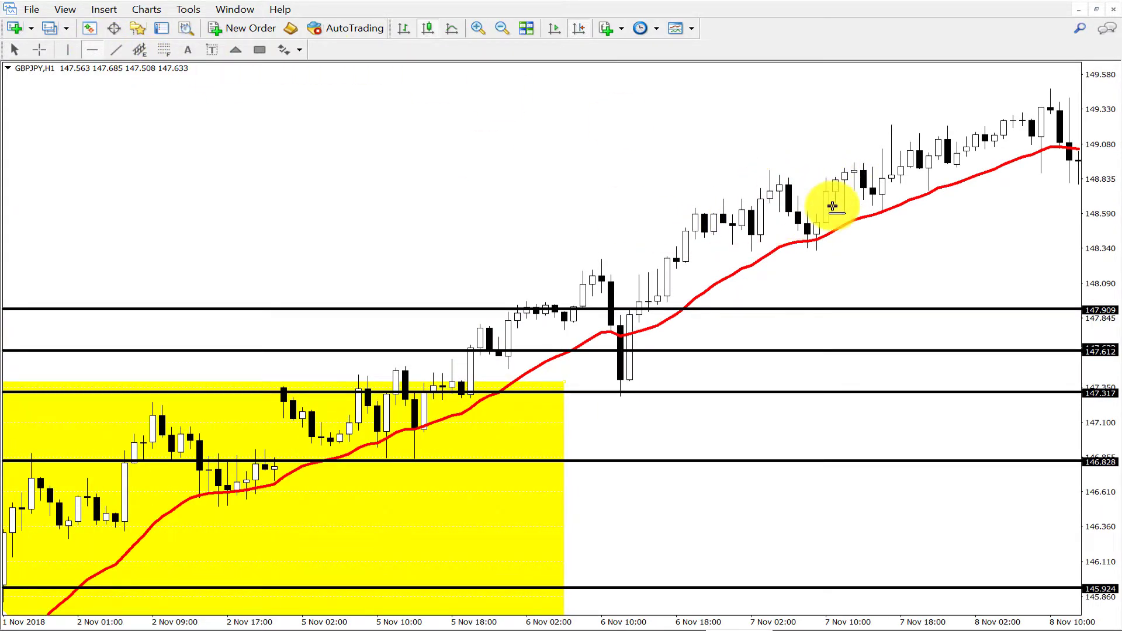
pyautogui.click(828, 204)
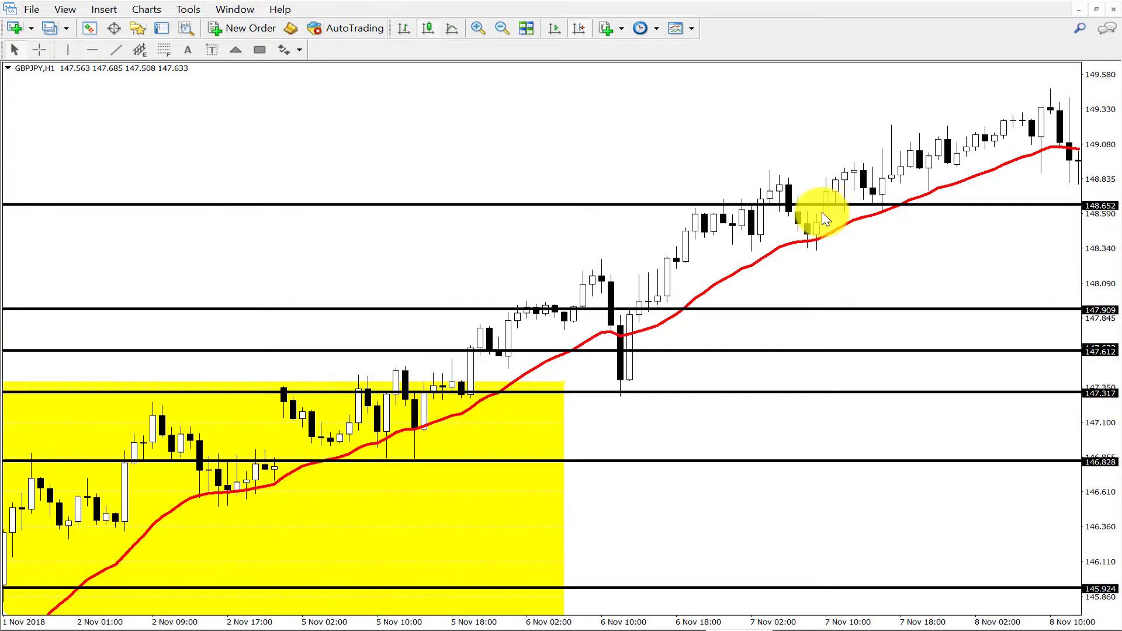
pyautogui.moveTo(902, 243); pyautogui.dragTo(846, 283)
pyautogui.moveTo(640, 462); pyautogui.dragTo(847, 377)
pyautogui.moveTo(280, 560); pyautogui.dragTo(365, 537)
pyautogui.click(941, 215)
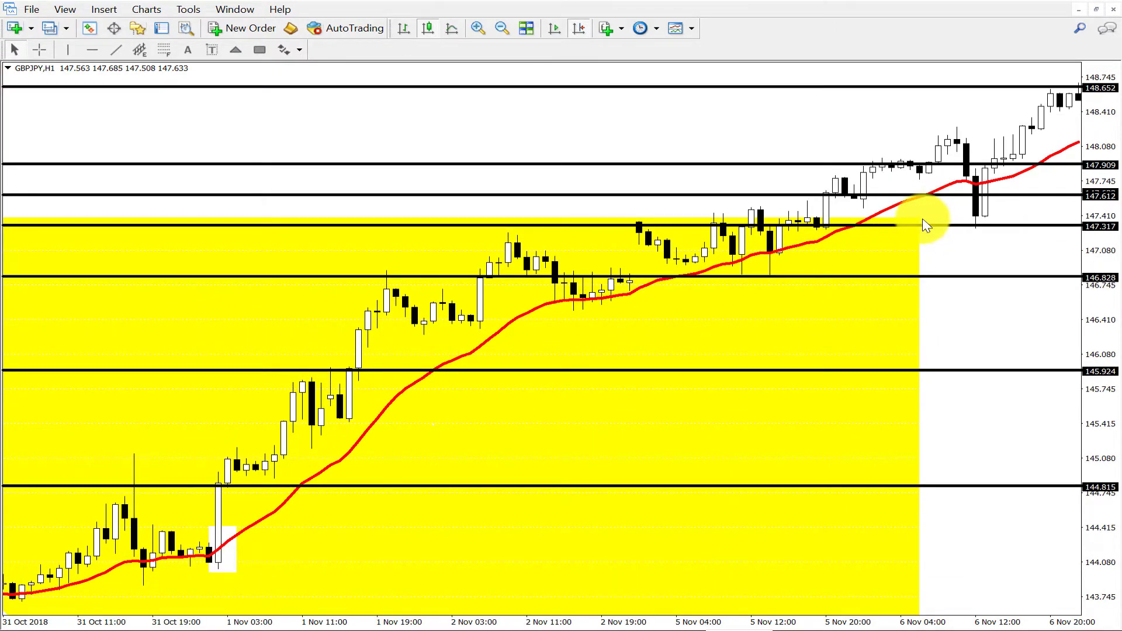
# - Delete the large yellow rectangle through its right-click menu
pyautogui.rightClick(925, 225)
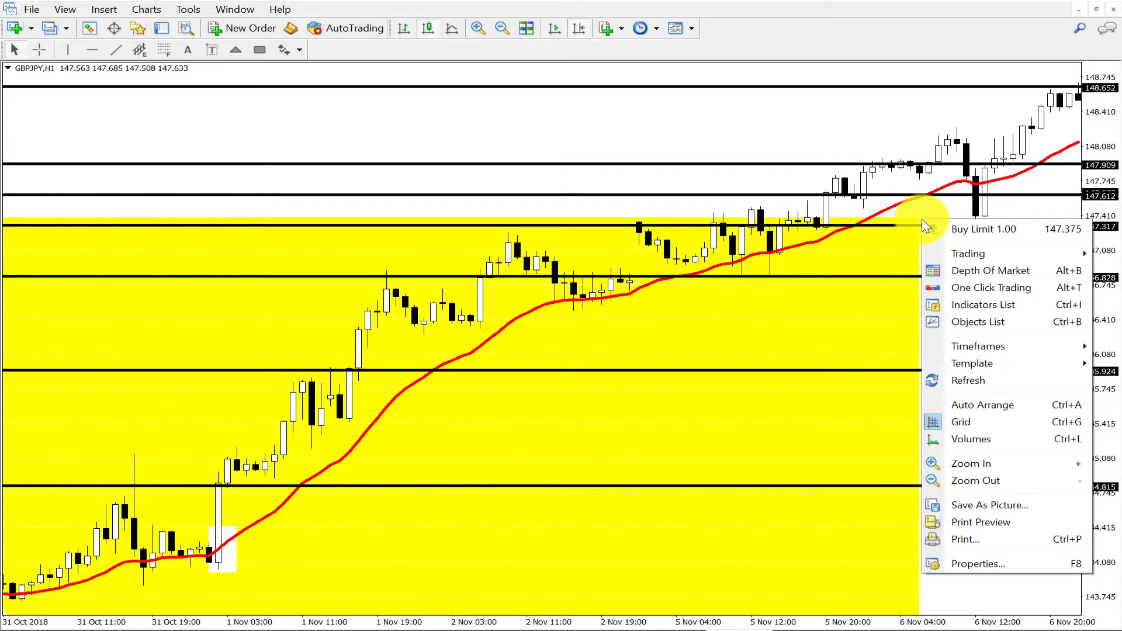
pyautogui.click(853, 388)
pyautogui.click(916, 211)
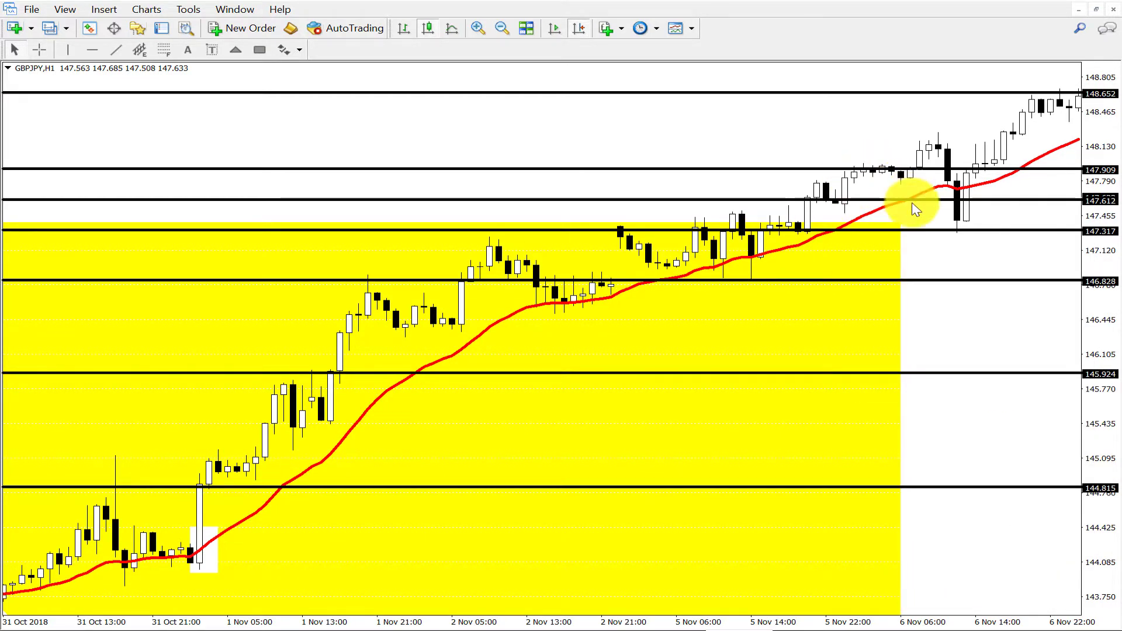
pyautogui.rightClick(900, 227)
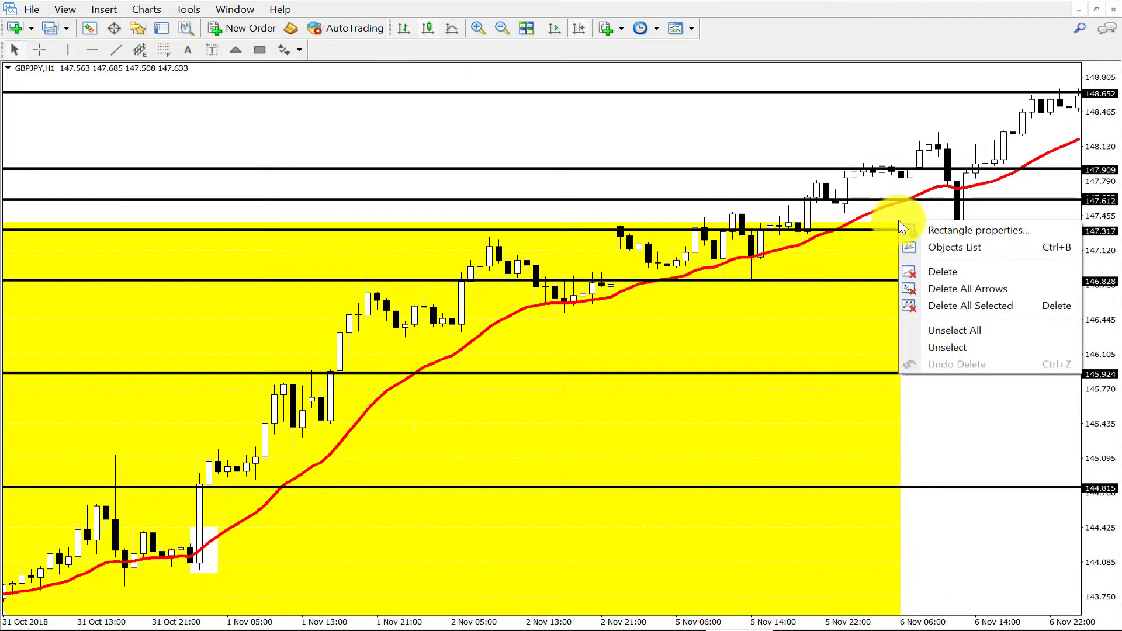
pyautogui.click(938, 271)
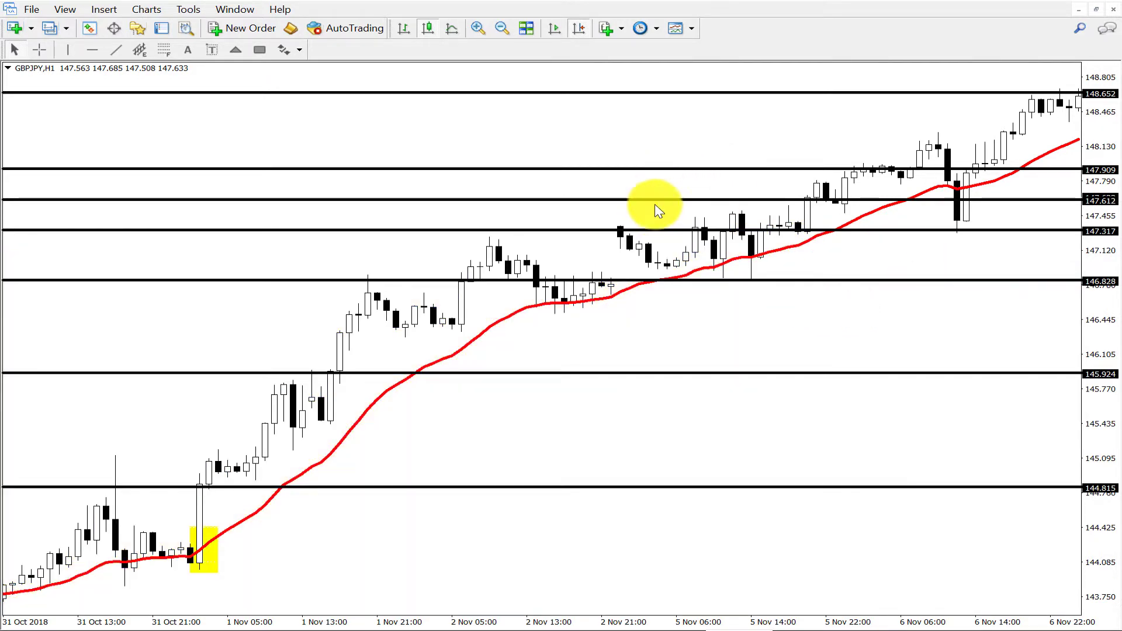
pyautogui.click(261, 50)
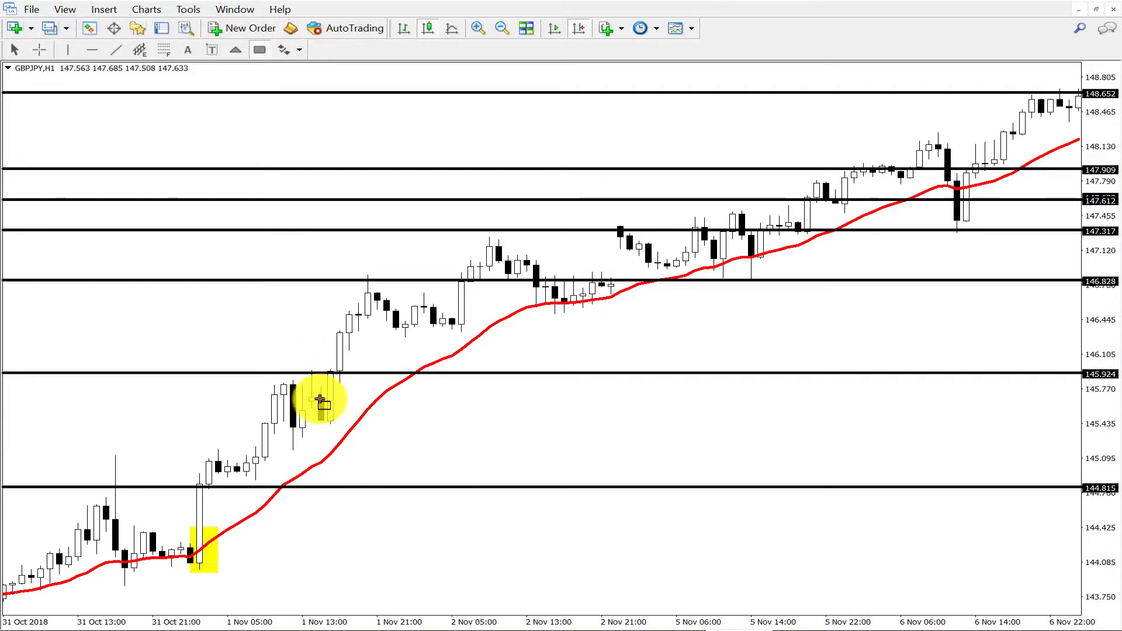
# - Box the EMA pullbacks near 145.5, 146.5, 146.828, 147.317 and the 6 Nov dip
pyautogui.moveTo(321, 398); pyautogui.dragTo(357, 443)
pyautogui.click(261, 49)
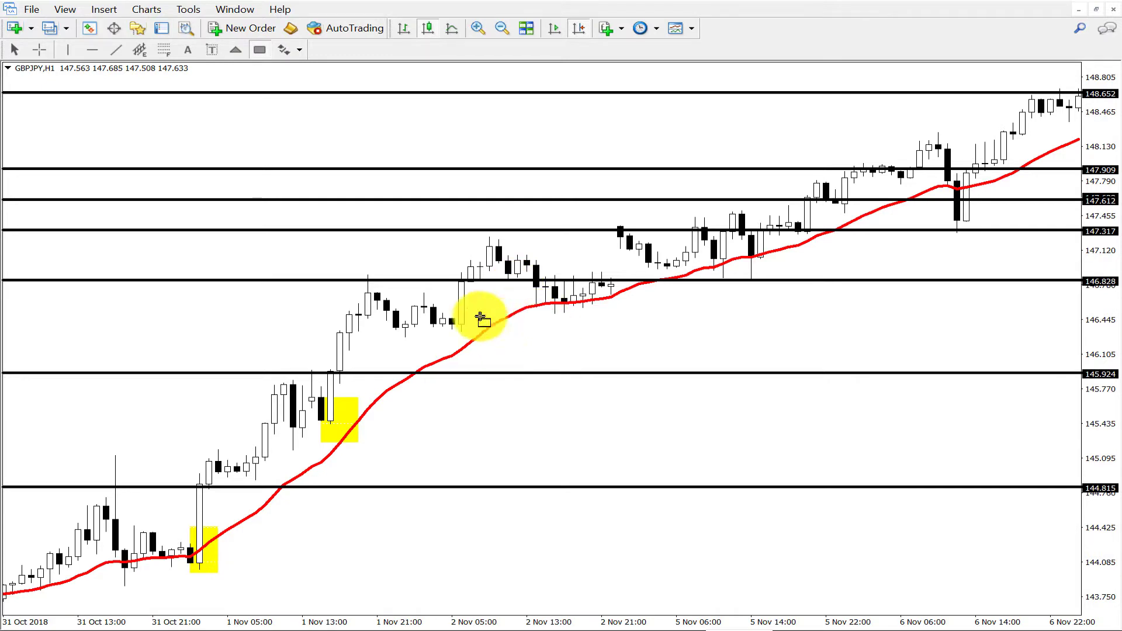
pyautogui.moveTo(444, 305); pyautogui.dragTo(489, 331)
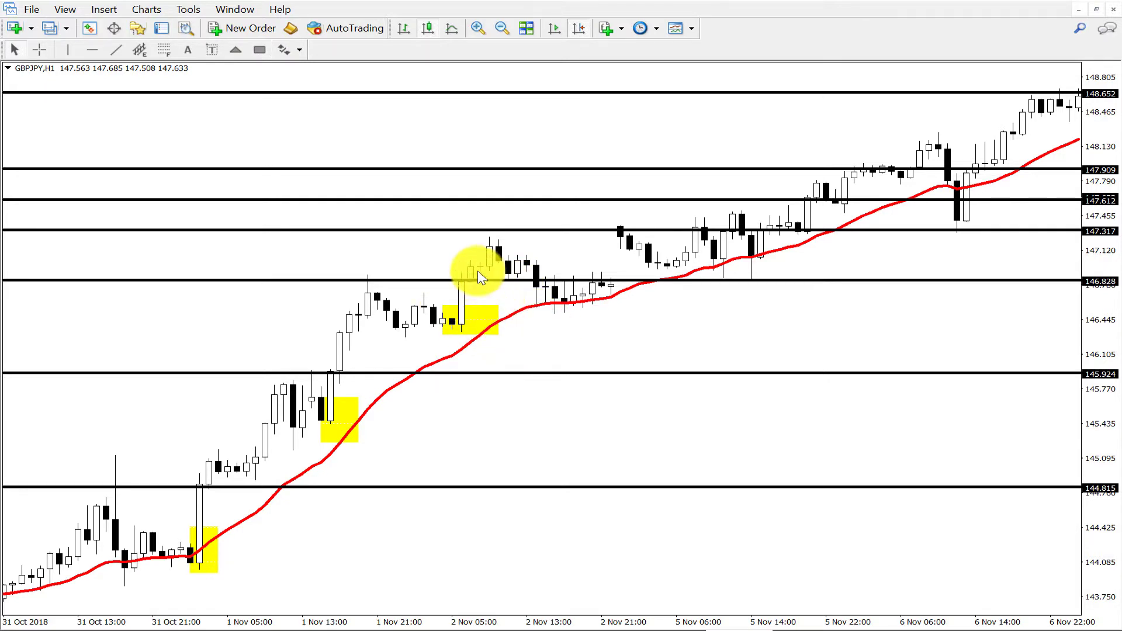
pyautogui.click(258, 50)
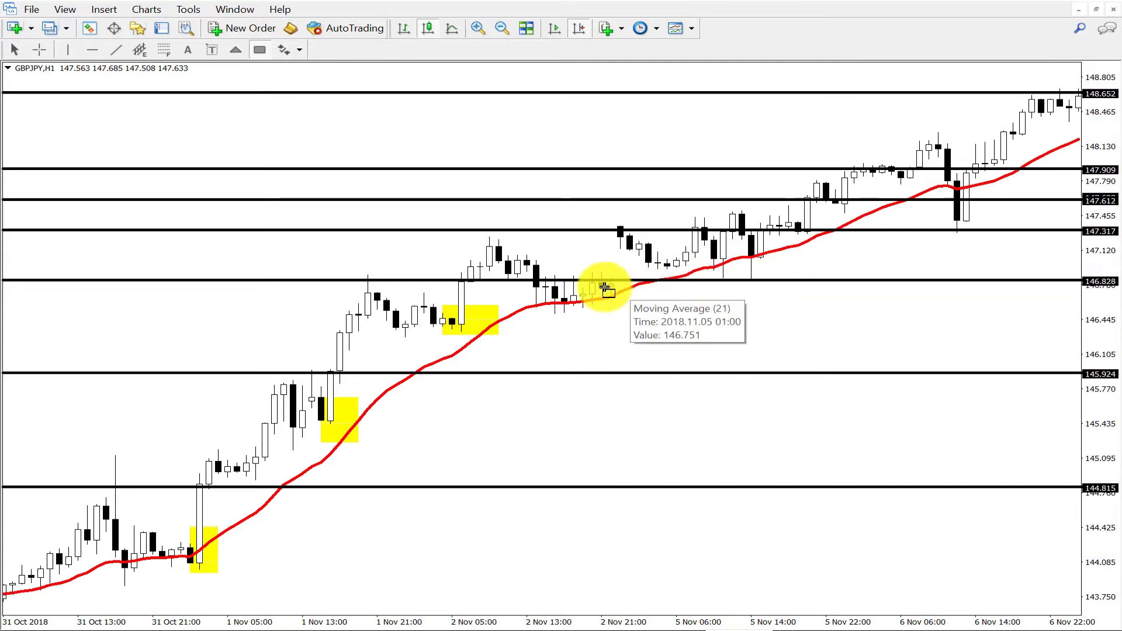
pyautogui.moveTo(609, 313); pyautogui.dragTo(573, 276)
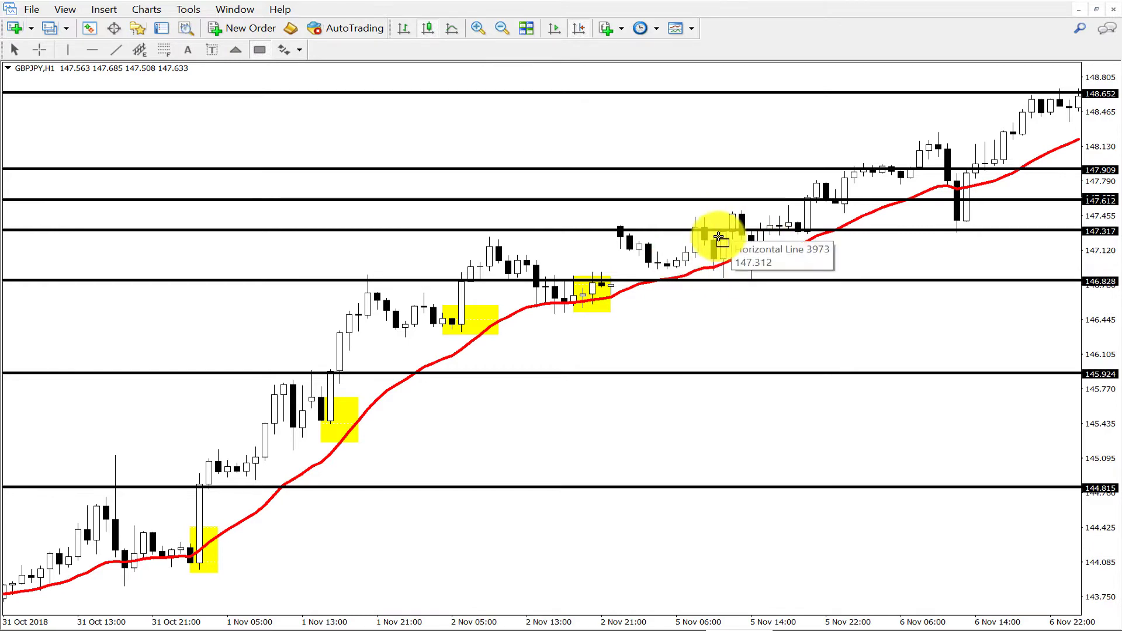
pyautogui.moveTo(752, 271); pyautogui.dragTo(745, 272)
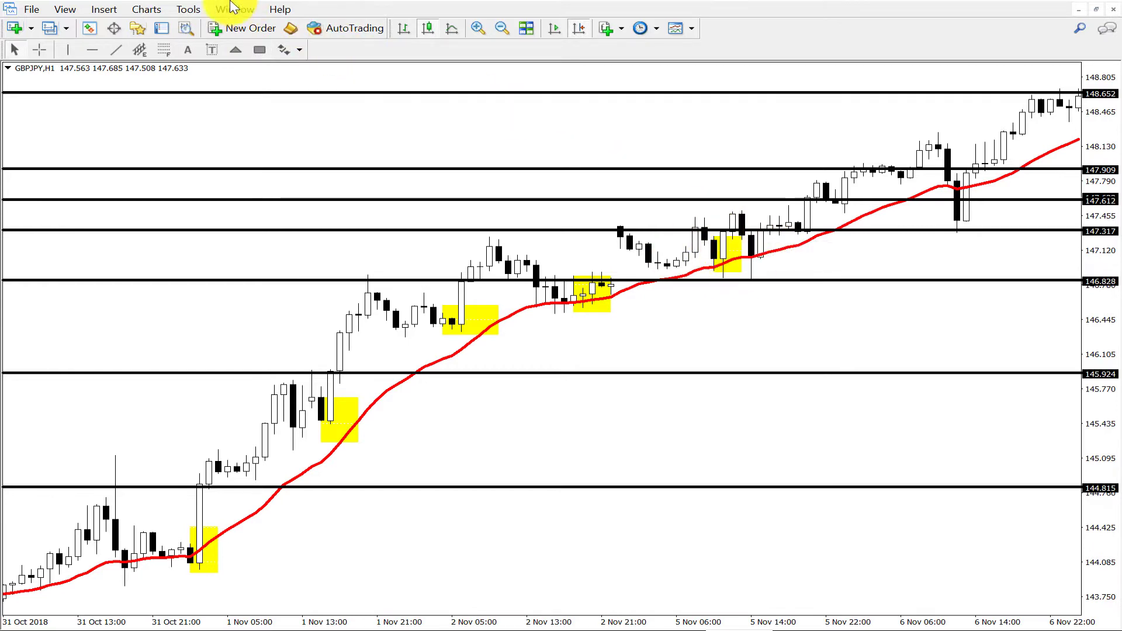
pyautogui.click(261, 52)
pyautogui.moveTo(798, 221); pyautogui.dragTo(835, 248)
pyautogui.click(259, 50)
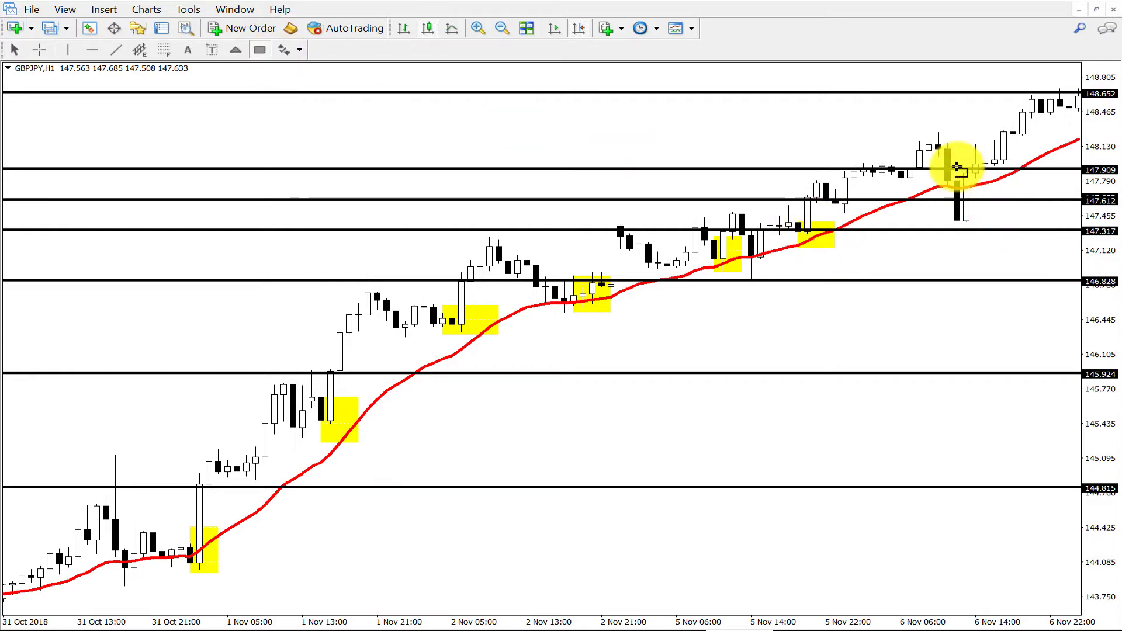
pyautogui.moveTo(957, 168); pyautogui.dragTo(1006, 224)
pyautogui.scroll(-5, 876, 335)
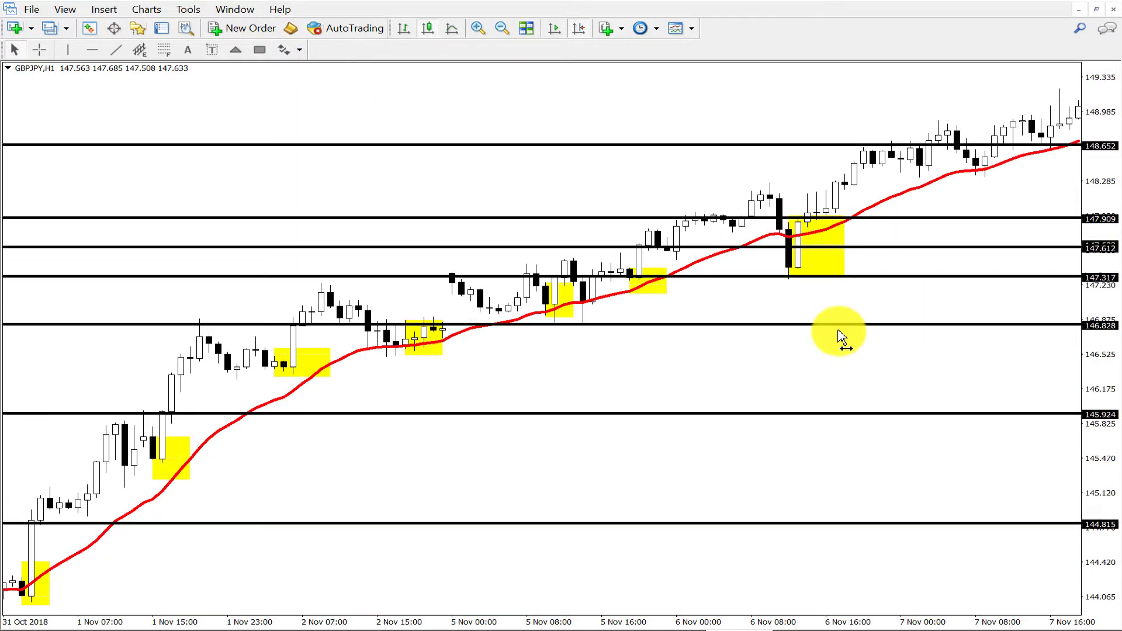
# - Box the 7 Nov pullback near 148.652 and the 8 Nov pullback near 148.9
pyautogui.click(259, 50)
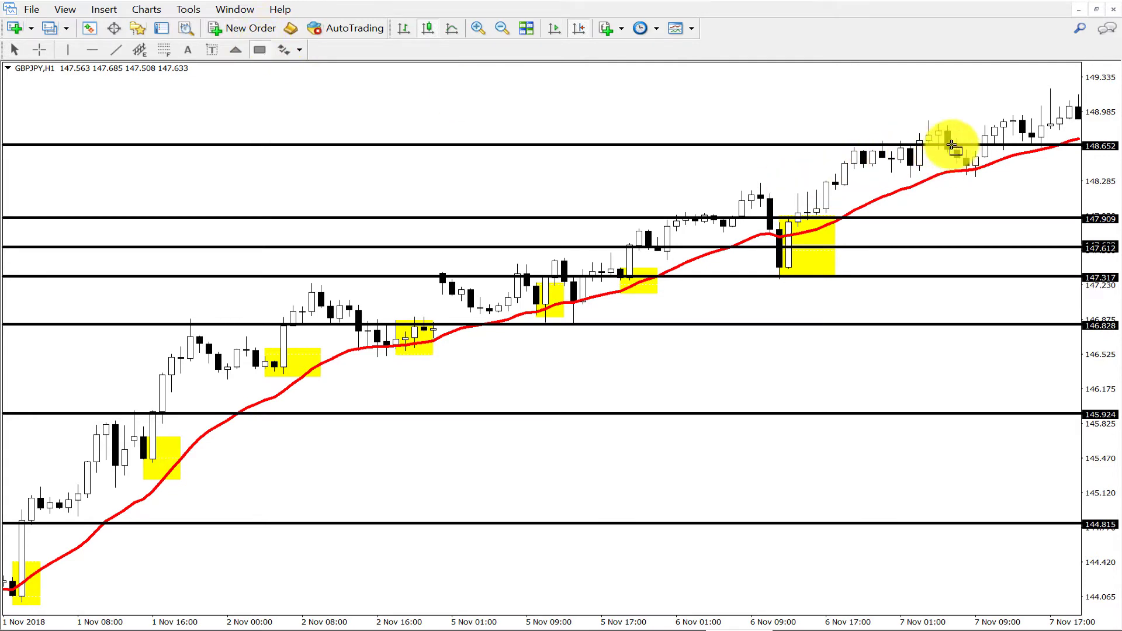
pyautogui.moveTo(947, 135); pyautogui.dragTo(995, 174)
pyautogui.scroll(-6, 875, 237)
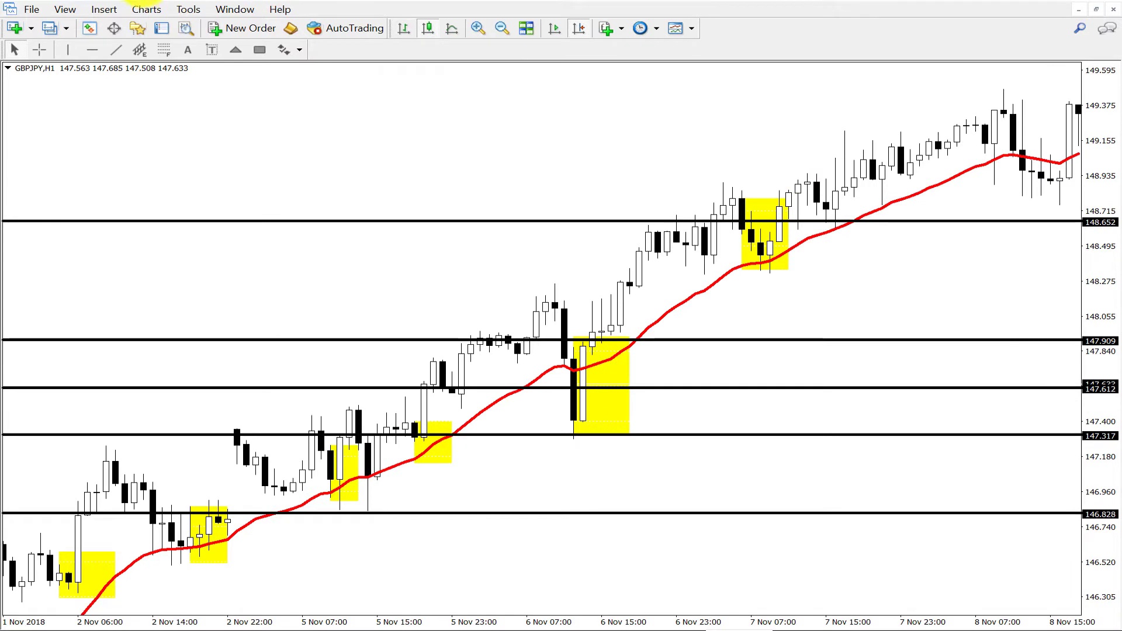
pyautogui.click(259, 49)
pyautogui.moveTo(872, 162); pyautogui.dragTo(935, 209)
# - Scroll and pan the chart back and forth to review the marked pullbacks
pyautogui.scroll(5, 882, 325)
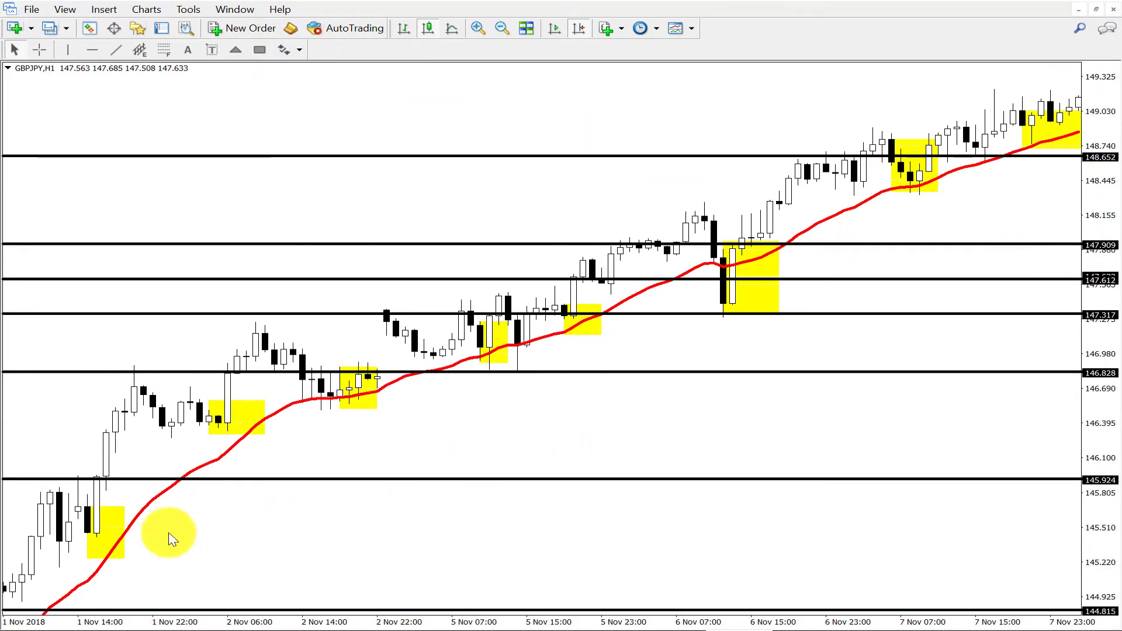
pyautogui.scroll(4, 252, 520)
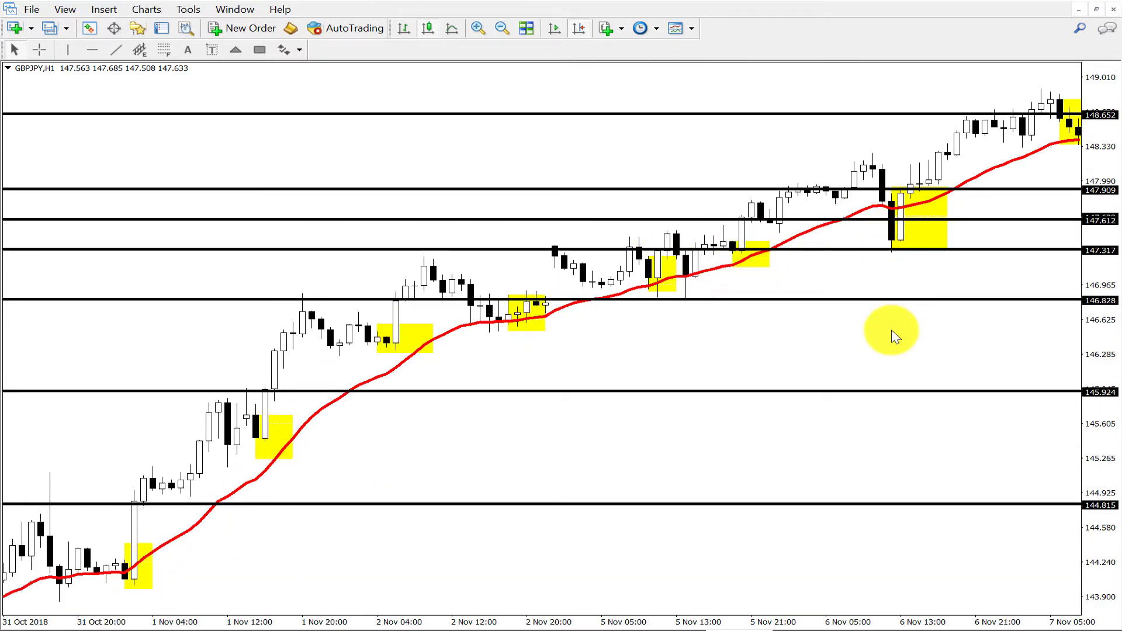
pyautogui.moveTo(894, 318); pyautogui.dragTo(800, 357)
pyautogui.scroll(-8, 800, 358)
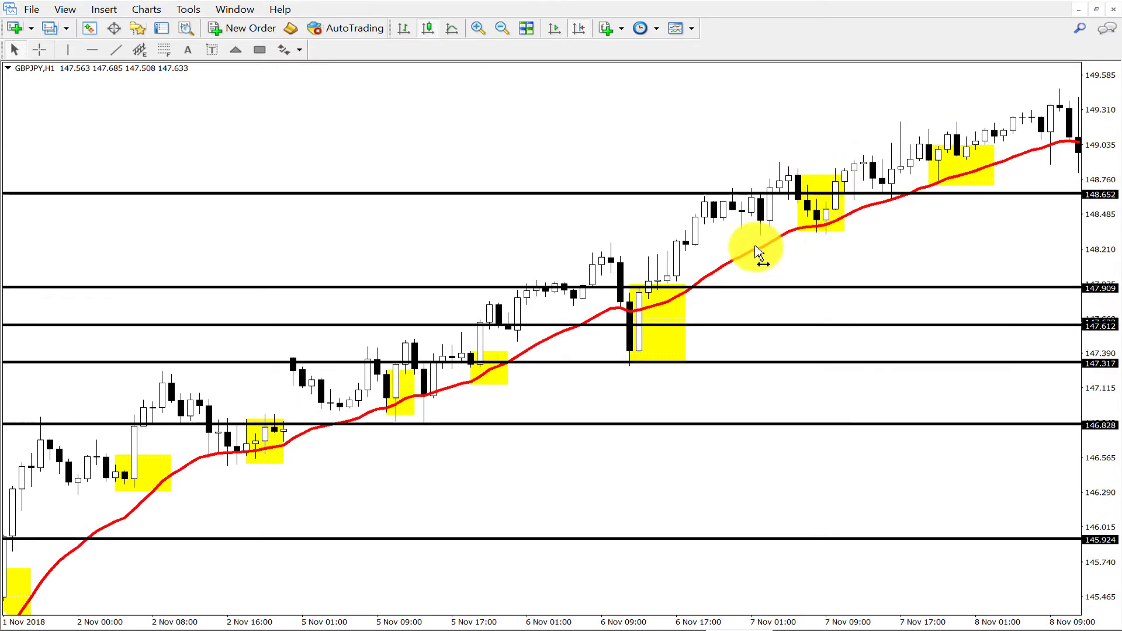
pyautogui.moveTo(779, 293); pyautogui.dragTo(824, 301)
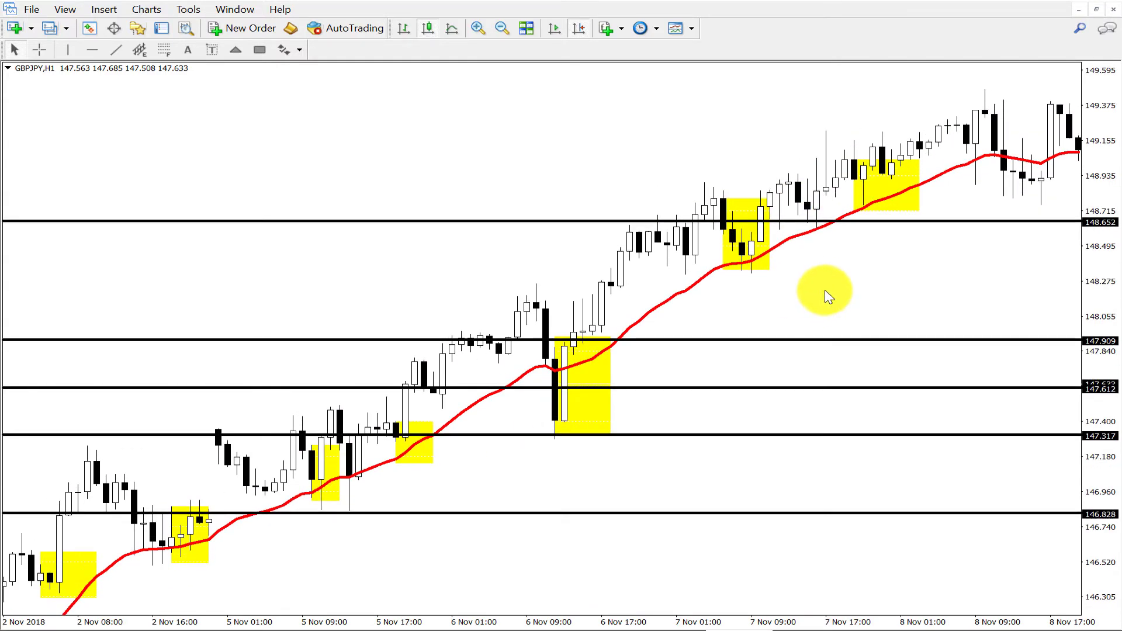
pyautogui.scroll(6, 829, 297)
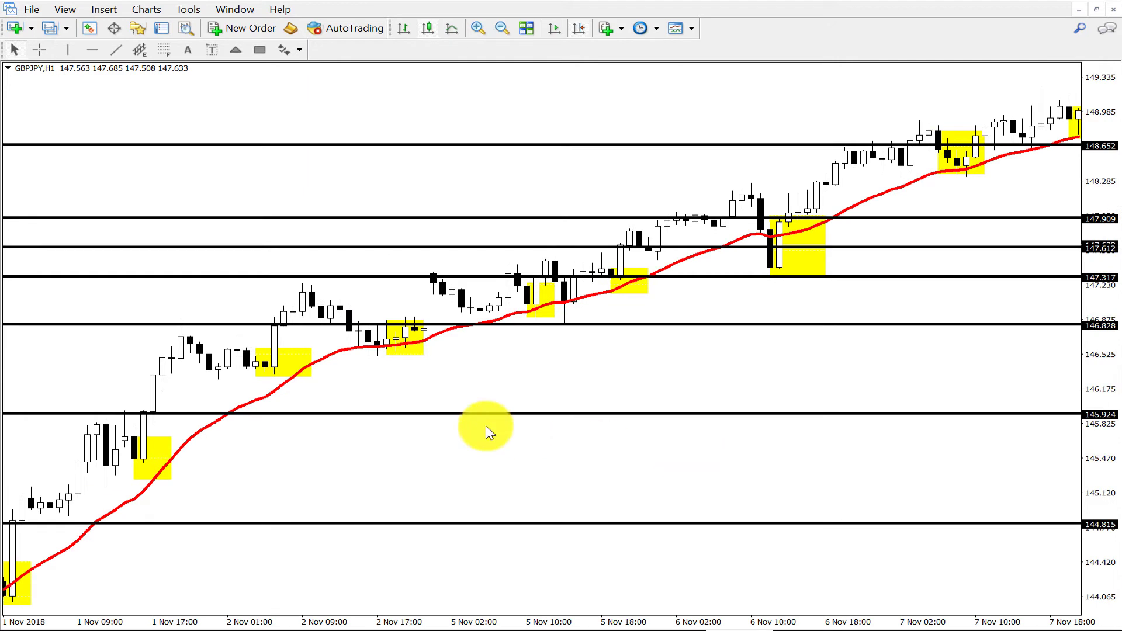
pyautogui.moveTo(724, 471); pyautogui.dragTo(772, 442)
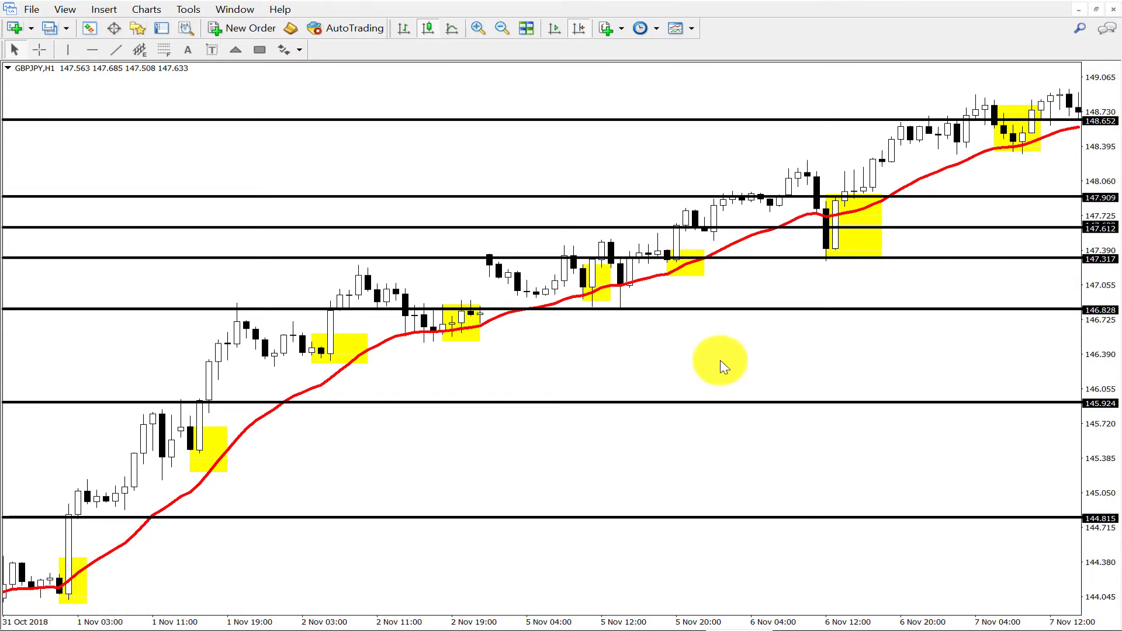
pyautogui.moveTo(509, 314)
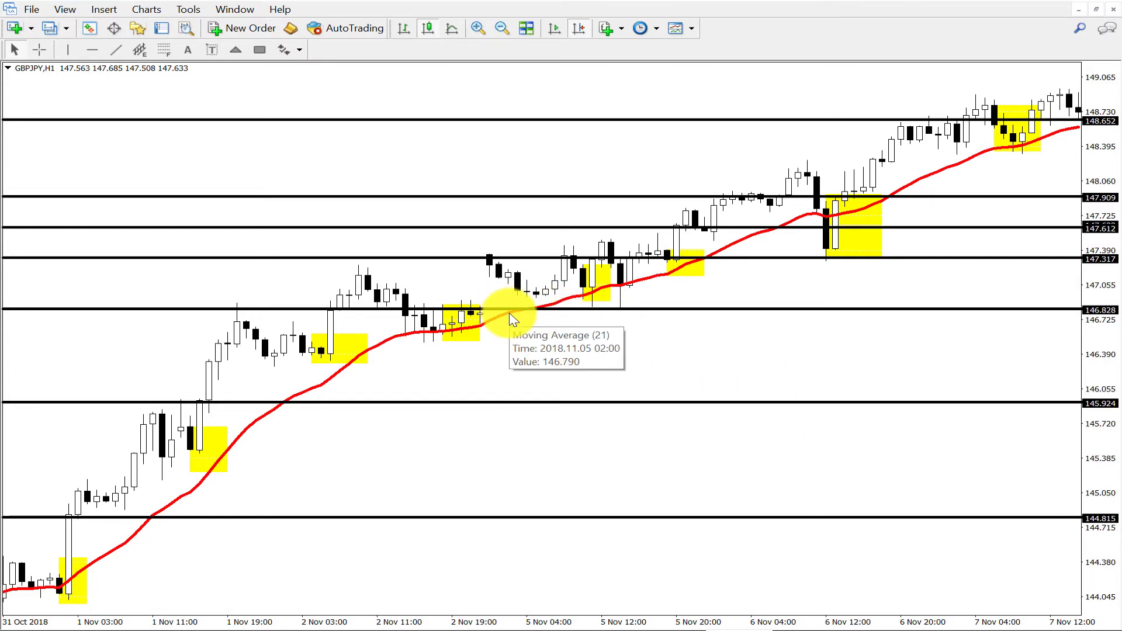